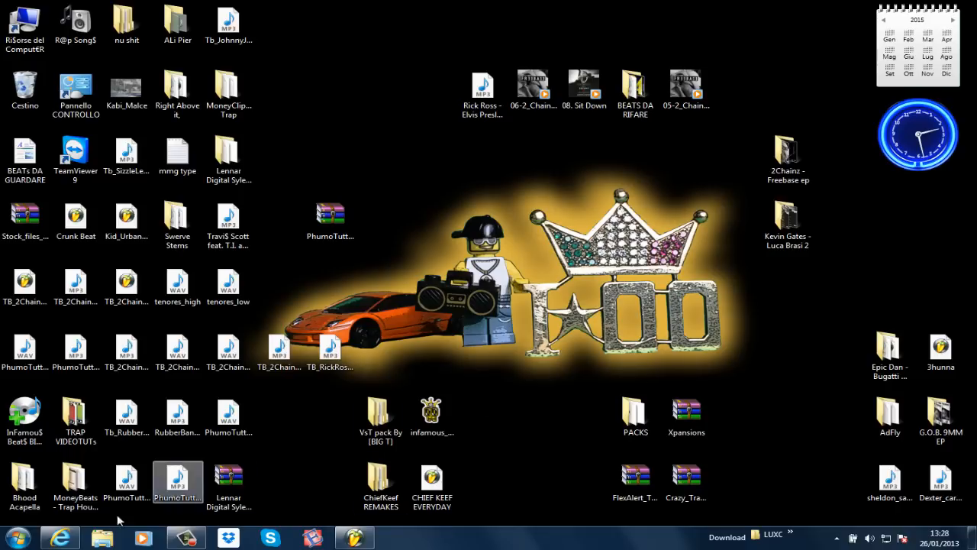
# Play the Rick Ross "Elvis Presley Blvd." video on YouTube, skip ahead to about 0:31, pause it and close the browser.
pyautogui.click(53, 539)
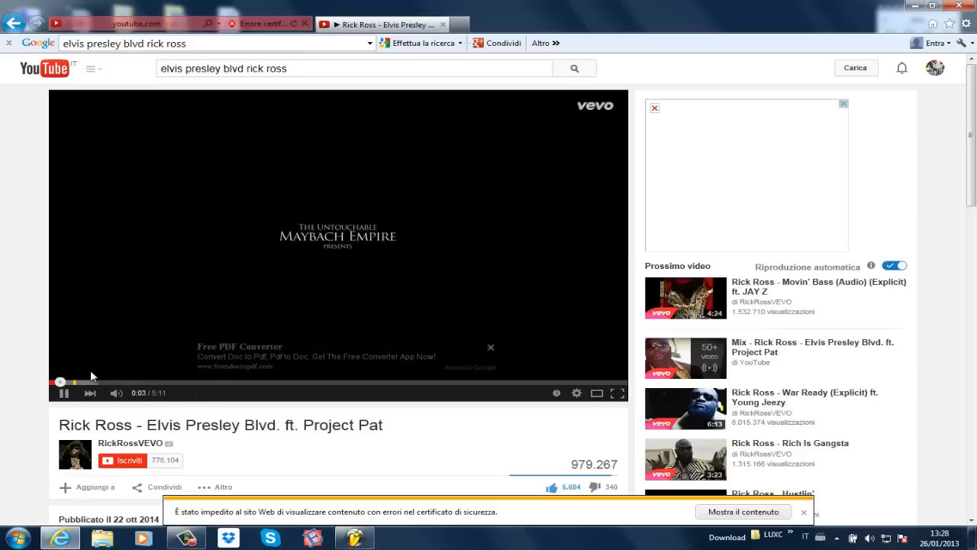
pyautogui.click(491, 348)
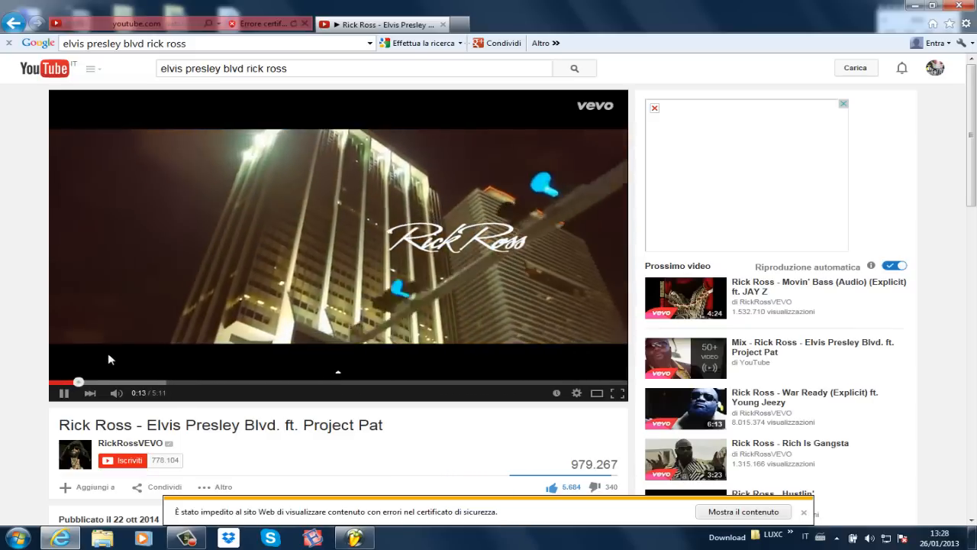
pyautogui.click(108, 381)
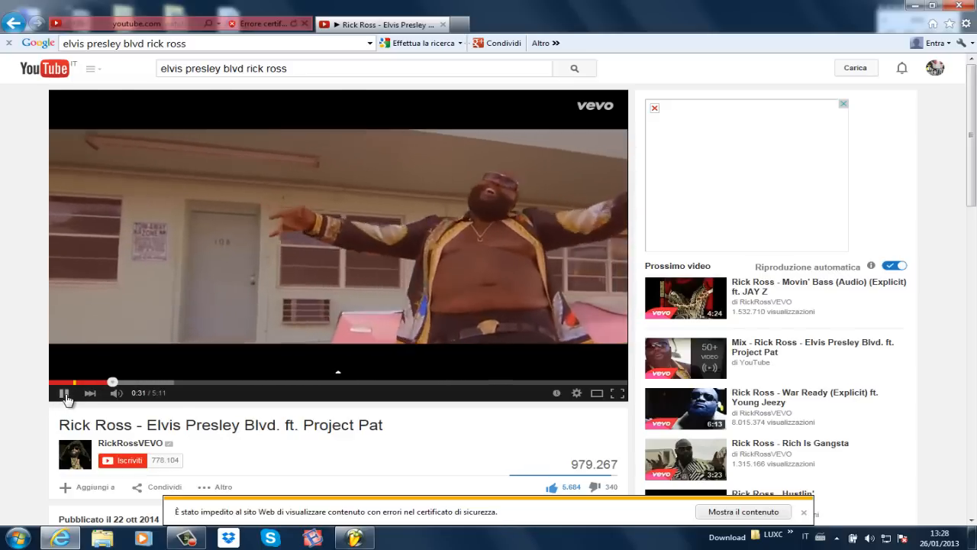
pyautogui.click(64, 393)
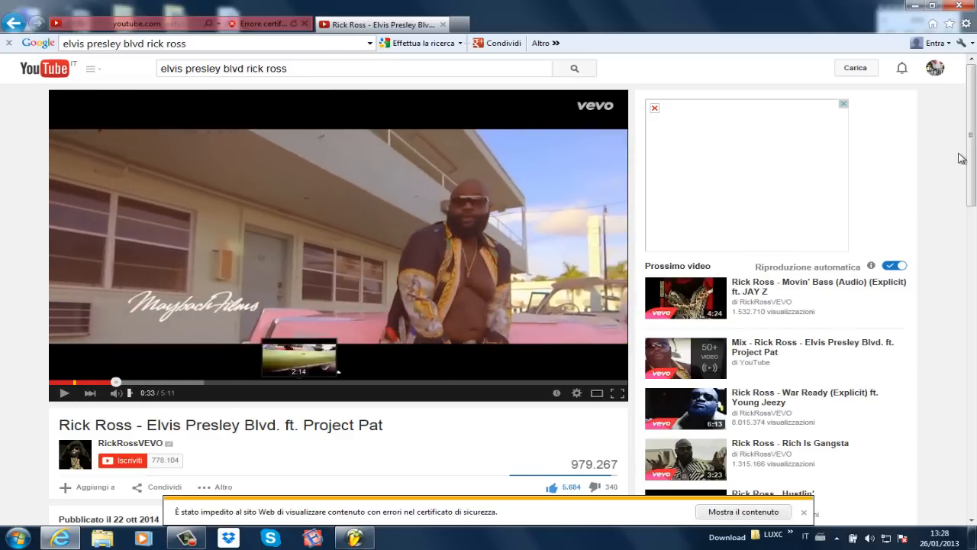
pyautogui.click(959, 6)
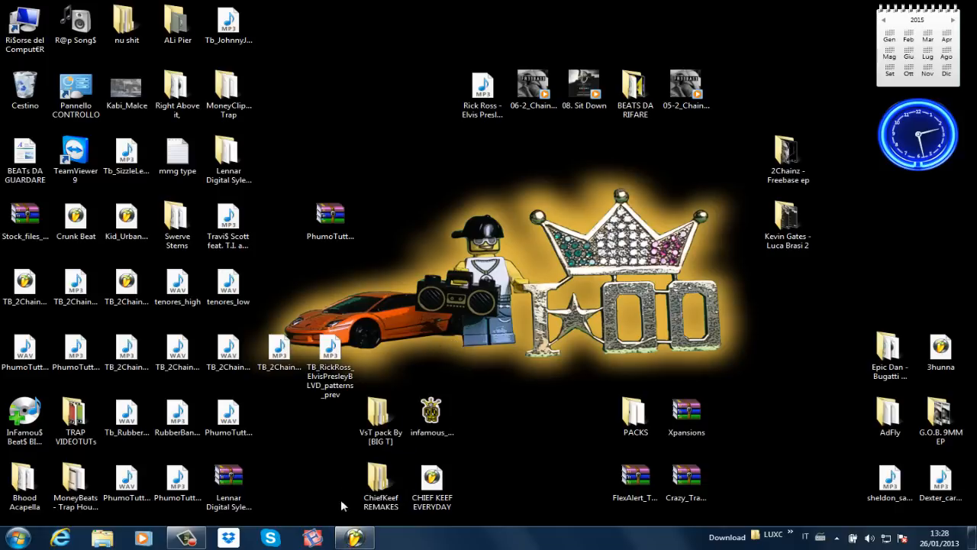
# Switch to FL Studio and show the project's playlist unobstructed with all its tracks in view.
pyautogui.moveTo(354, 538)
pyautogui.click(392, 464)
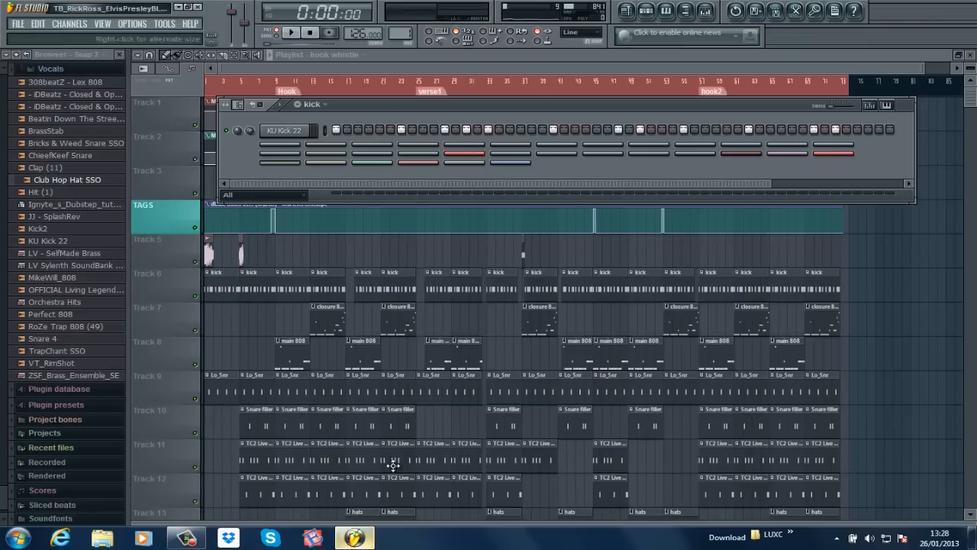
pyautogui.click(322, 65)
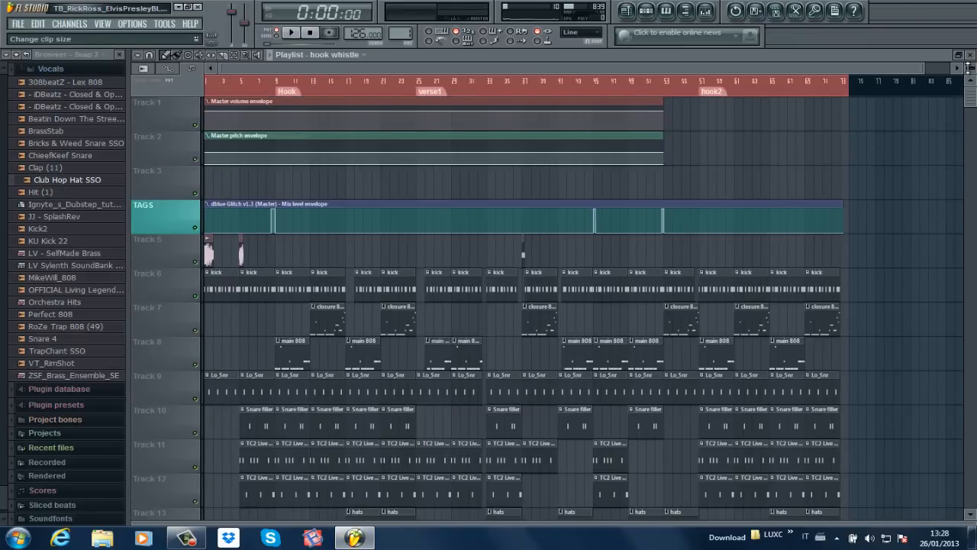
pyautogui.scroll(-4, 968, 67)
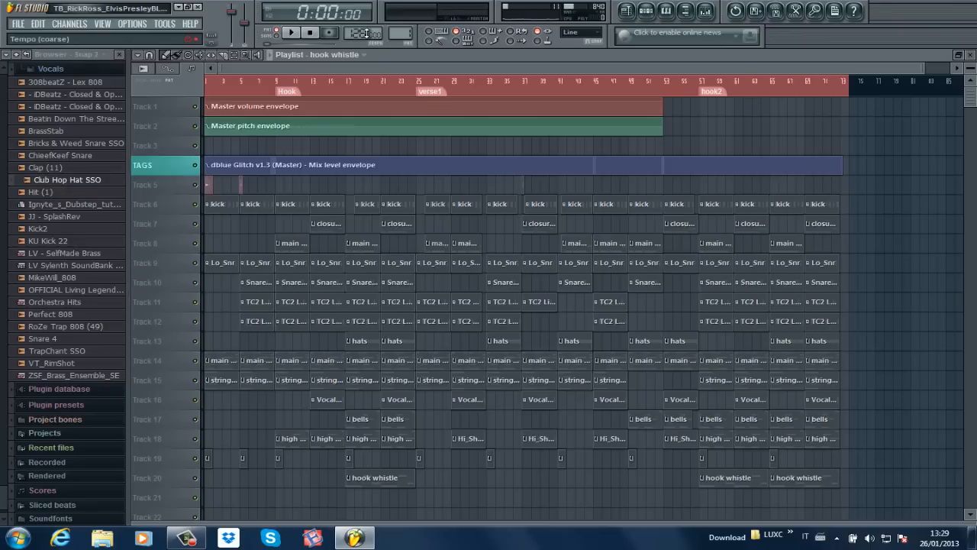
# Show the kick pattern in the step sequencer, open the KU Kick 22 channel settings, and play the pattern through its full step range.
pyautogui.click(646, 11)
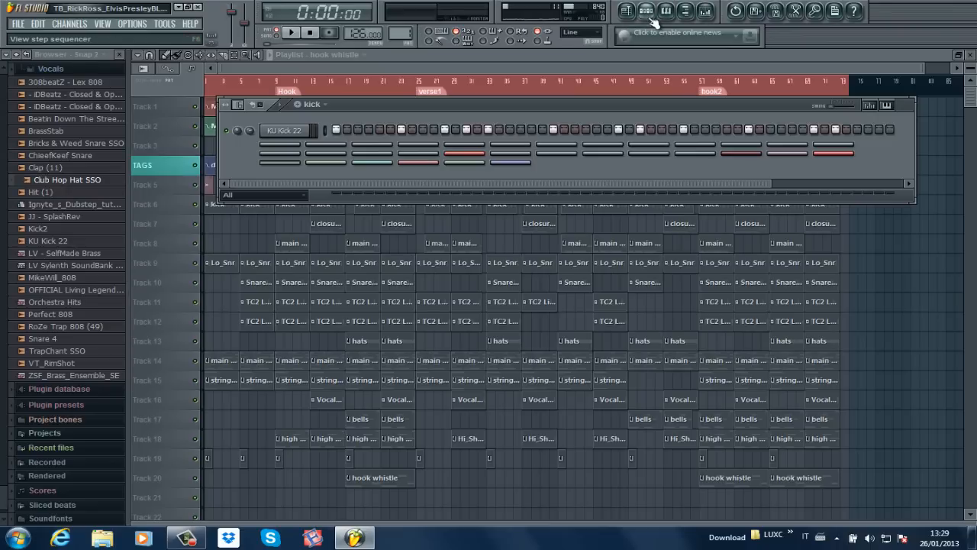
pyautogui.click(284, 130)
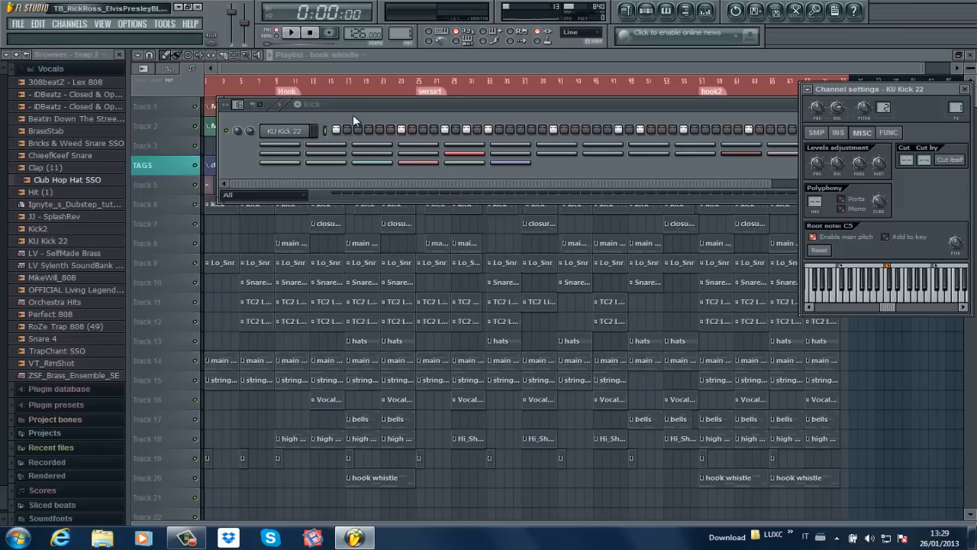
pyautogui.press('space')
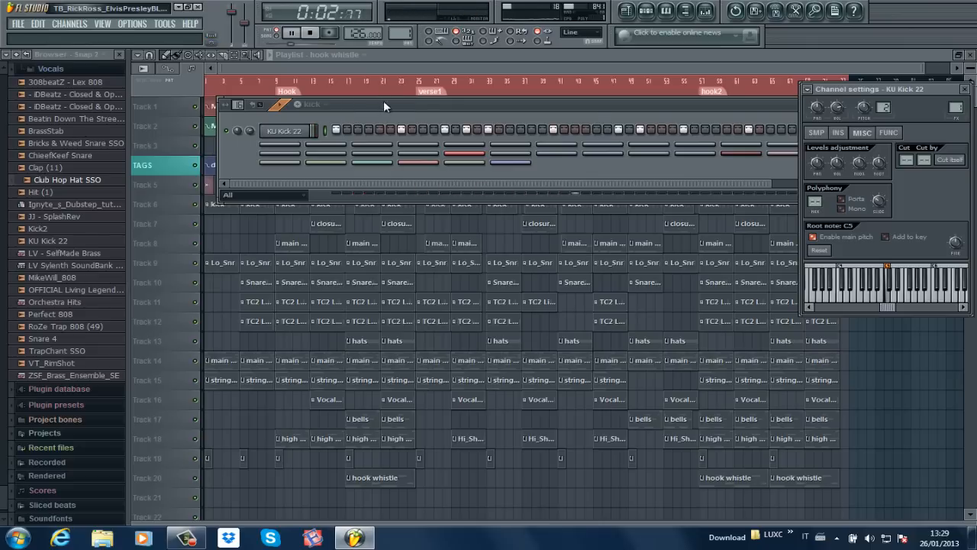
pyautogui.moveTo(372, 105); pyautogui.dragTo(330, 111)
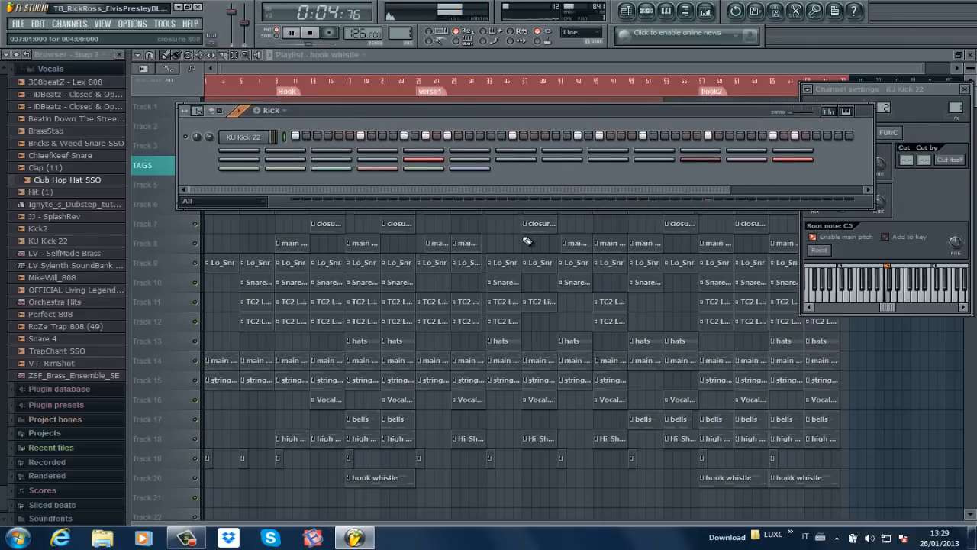
pyautogui.moveTo(588, 185); pyautogui.dragTo(482, 201)
pyautogui.press('space')
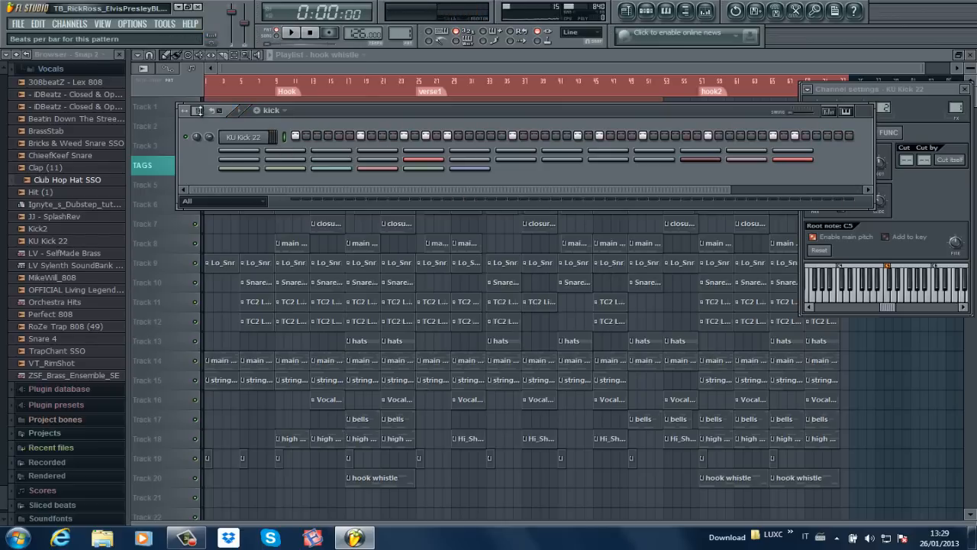
pyautogui.moveTo(397, 190); pyautogui.dragTo(364, 188)
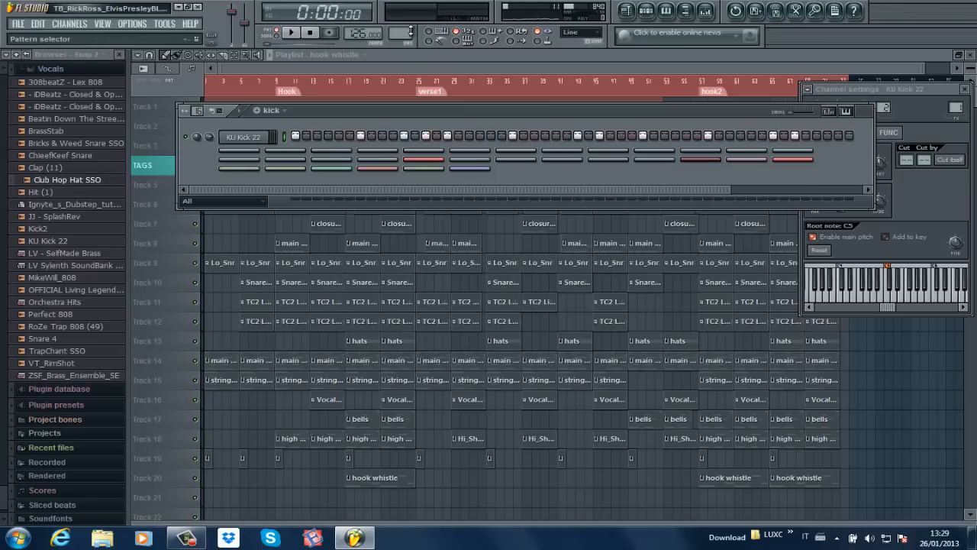
# Go past the closure 808 and main 808 patterns to Lo_Snr, and play it while reviewing all its steps.
pyautogui.scroll(1, 410, 27)
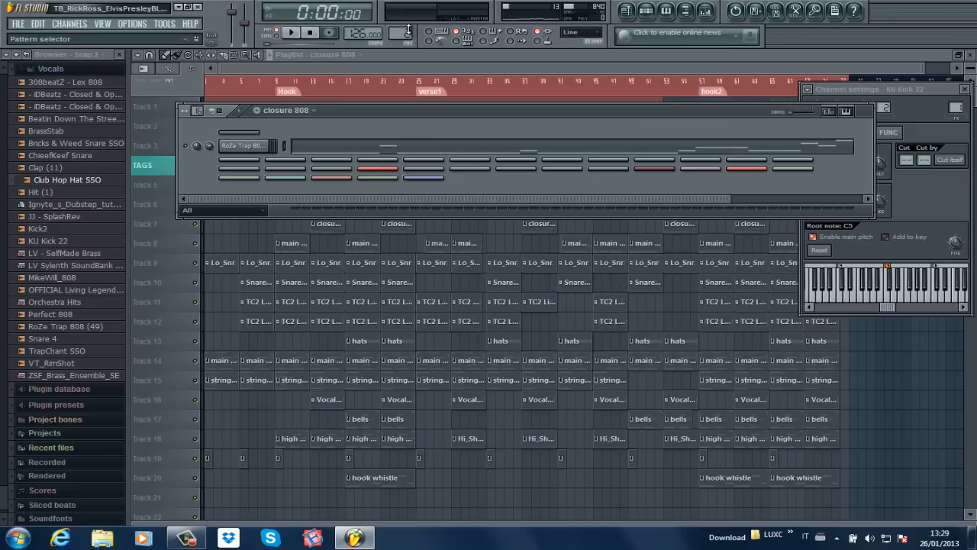
pyautogui.scroll(1, 408, 29)
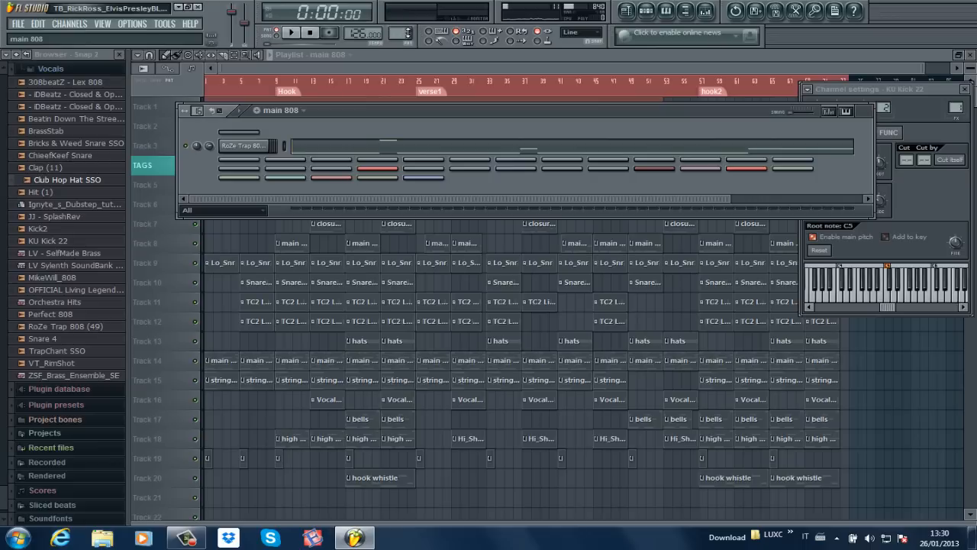
pyautogui.scroll(1, 408, 31)
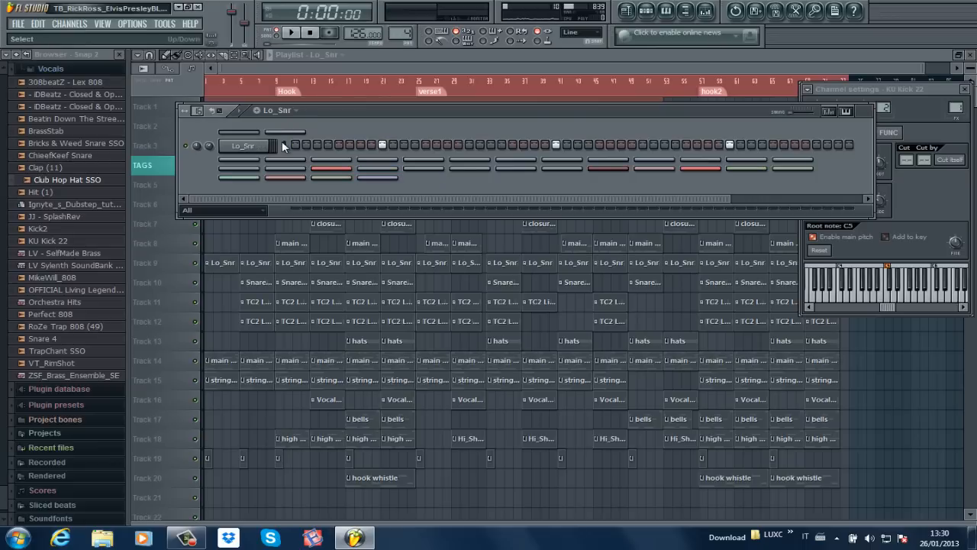
pyautogui.press('space')
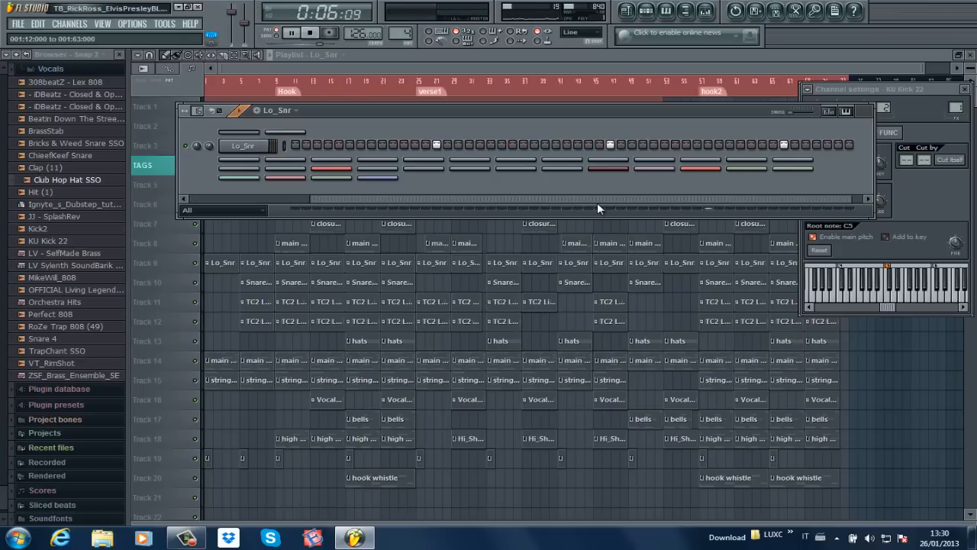
pyautogui.moveTo(598, 203); pyautogui.dragTo(440, 200)
pyautogui.press('space')
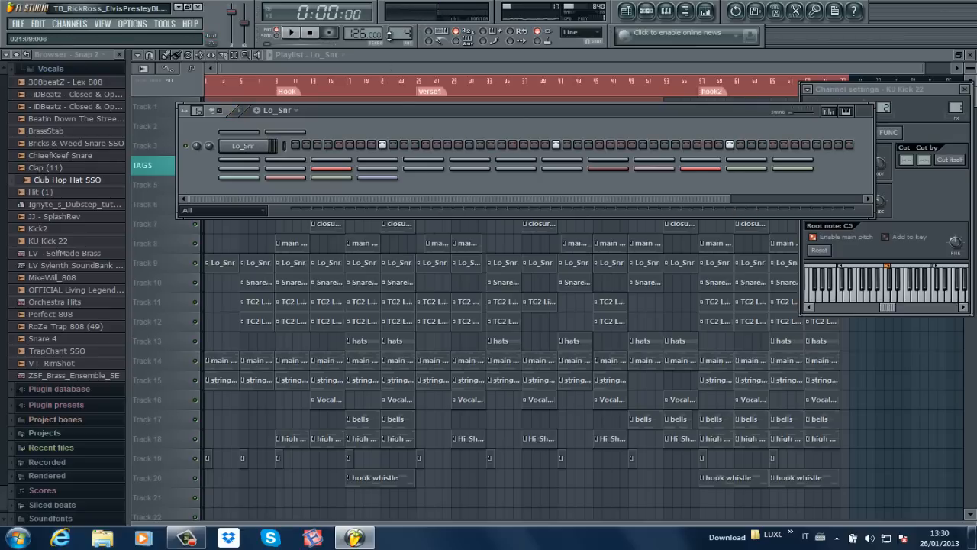
# Select the Snare filler pattern and play it while reviewing its later steps.
pyautogui.scroll(1, 409, 29)
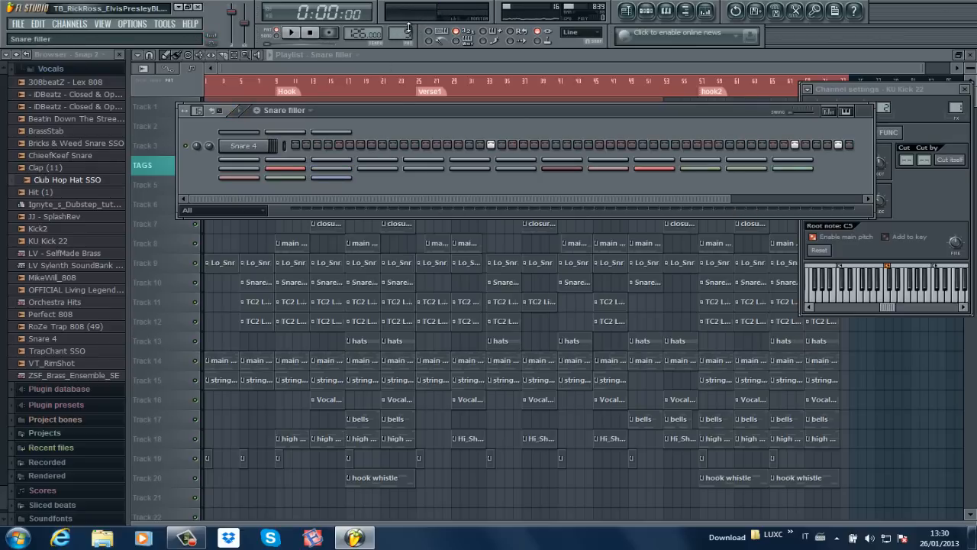
pyautogui.press('space')
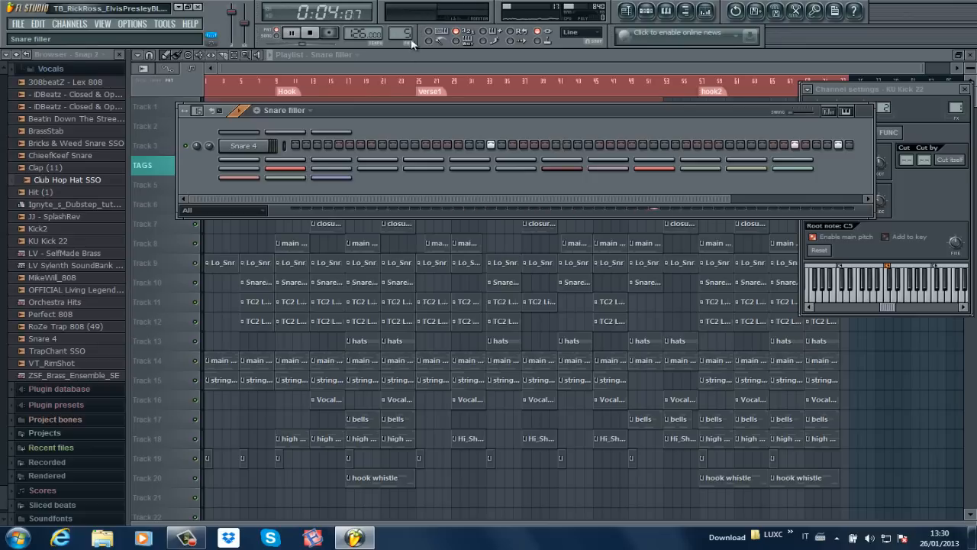
pyautogui.moveTo(516, 198); pyautogui.dragTo(669, 192)
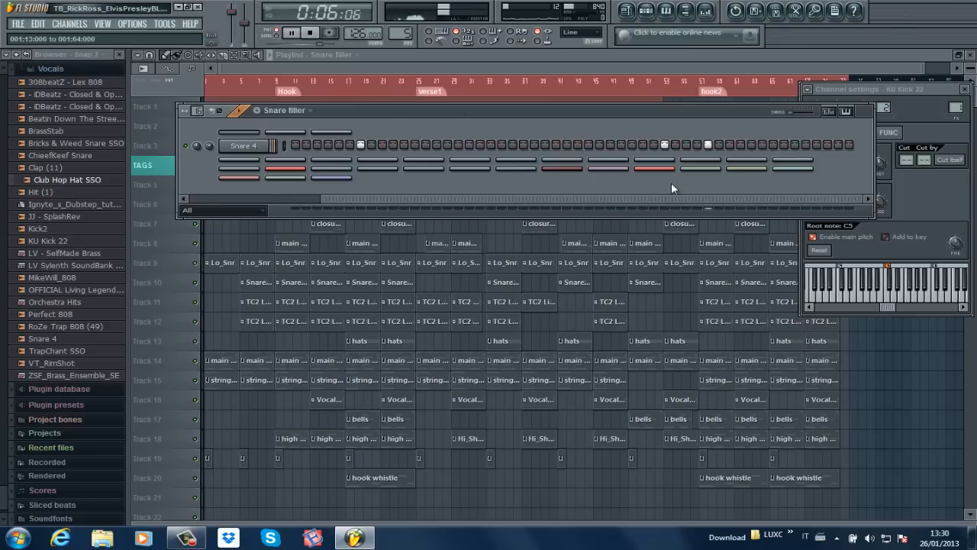
pyautogui.press('space')
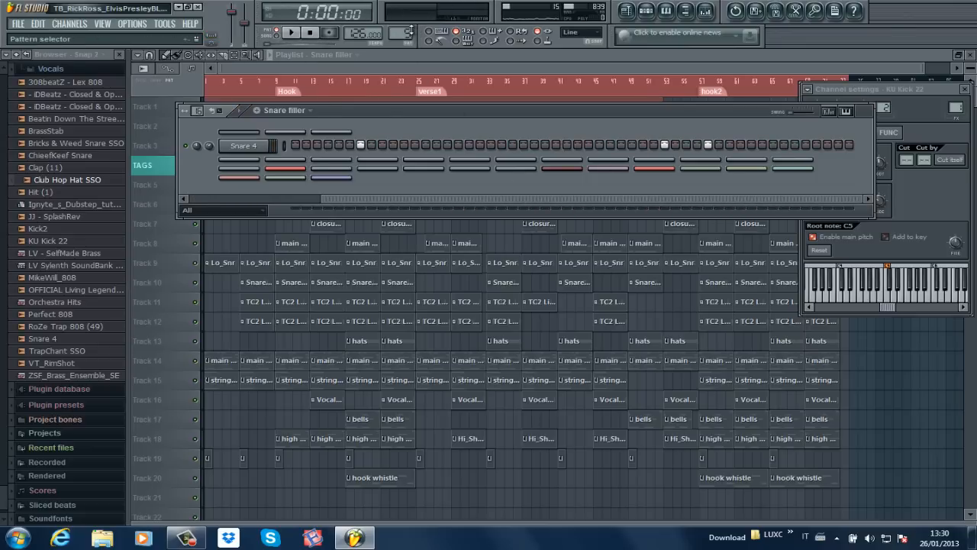
# Play the TC2 Live Hihat2 pattern, show its channel's sample settings, and review the pattern's full step range.
pyautogui.scroll(3, 411, 31)
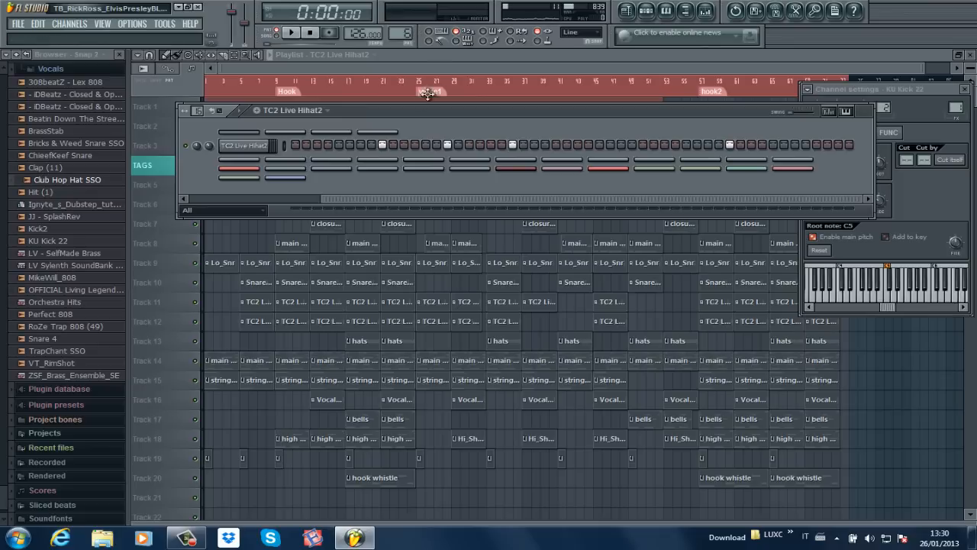
pyautogui.moveTo(418, 201); pyautogui.dragTo(293, 200)
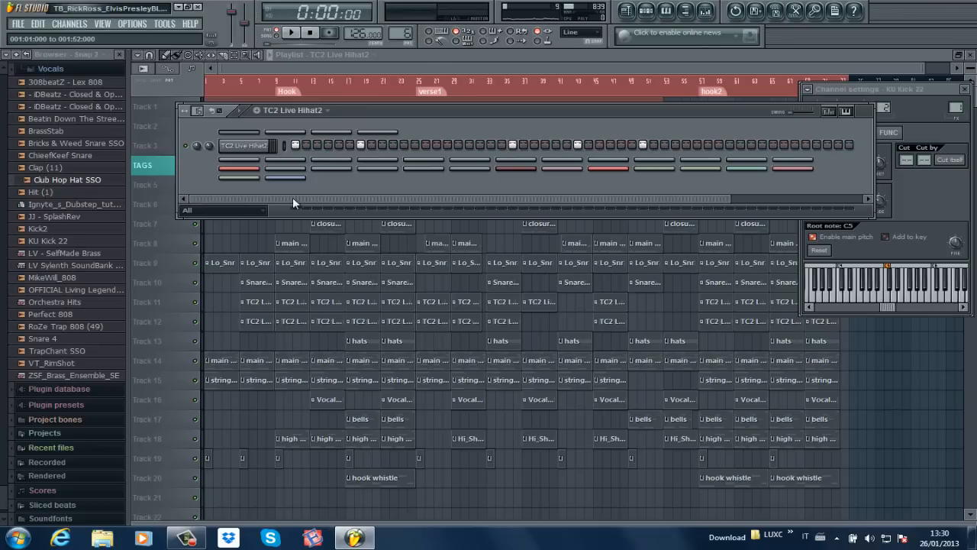
pyautogui.press('space')
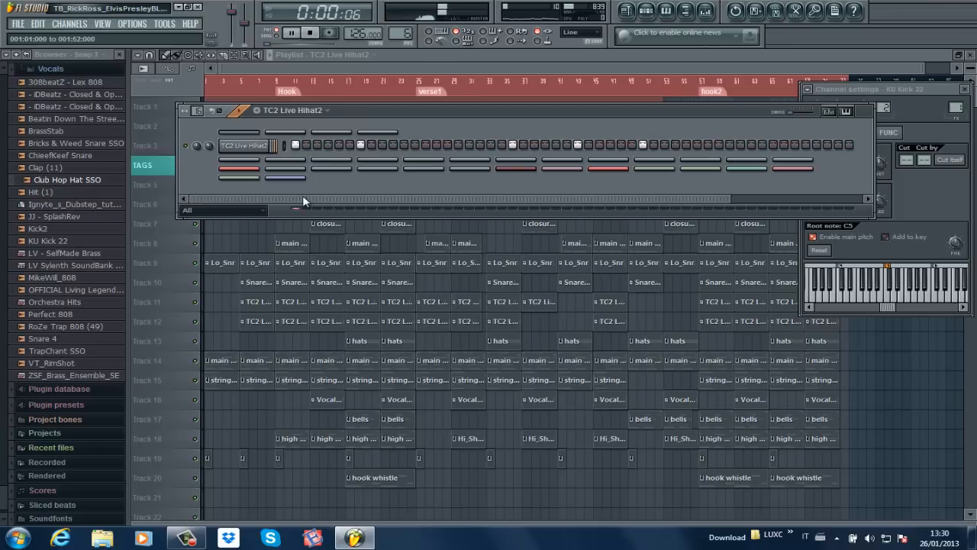
pyautogui.click(252, 147)
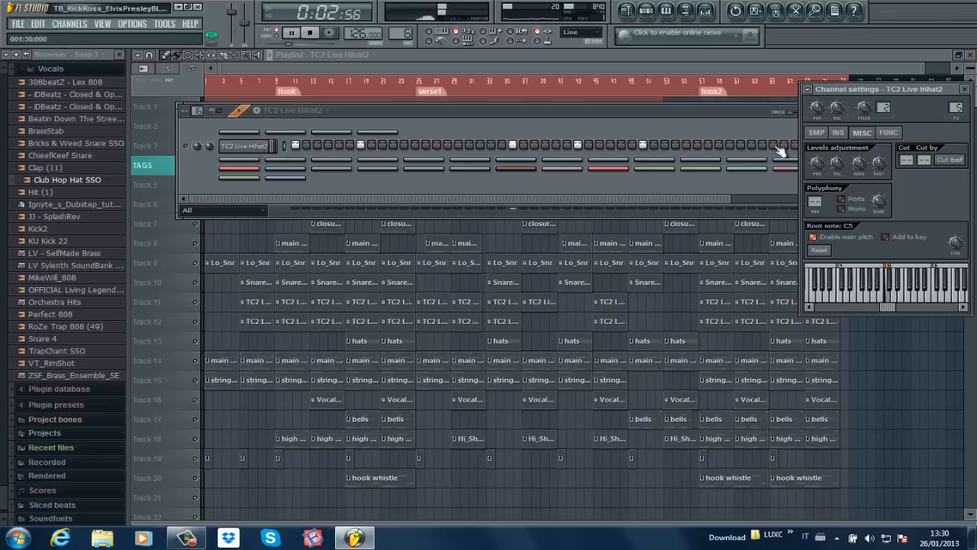
pyautogui.click(816, 132)
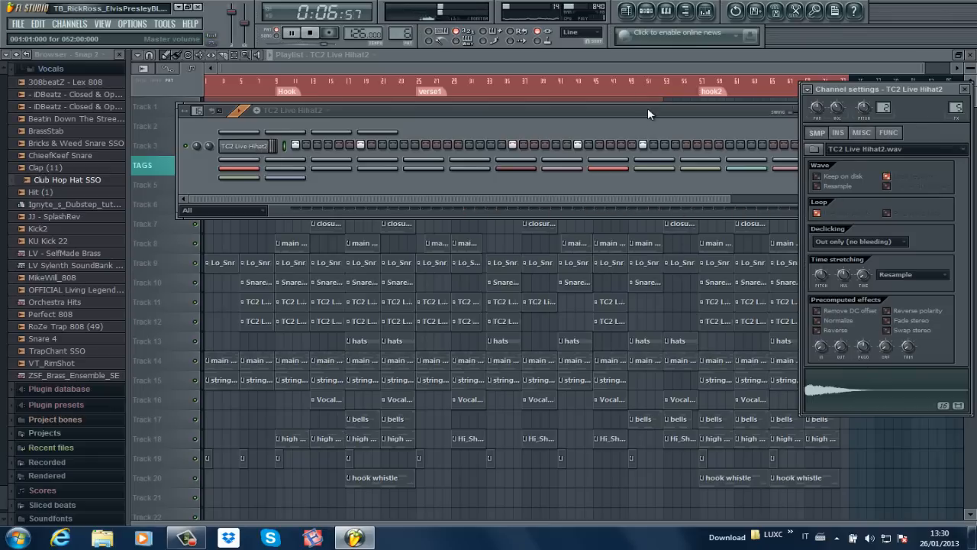
pyautogui.moveTo(648, 108); pyautogui.dragTo(597, 112)
pyautogui.moveTo(628, 202); pyautogui.dragTo(779, 199)
pyautogui.press('space')
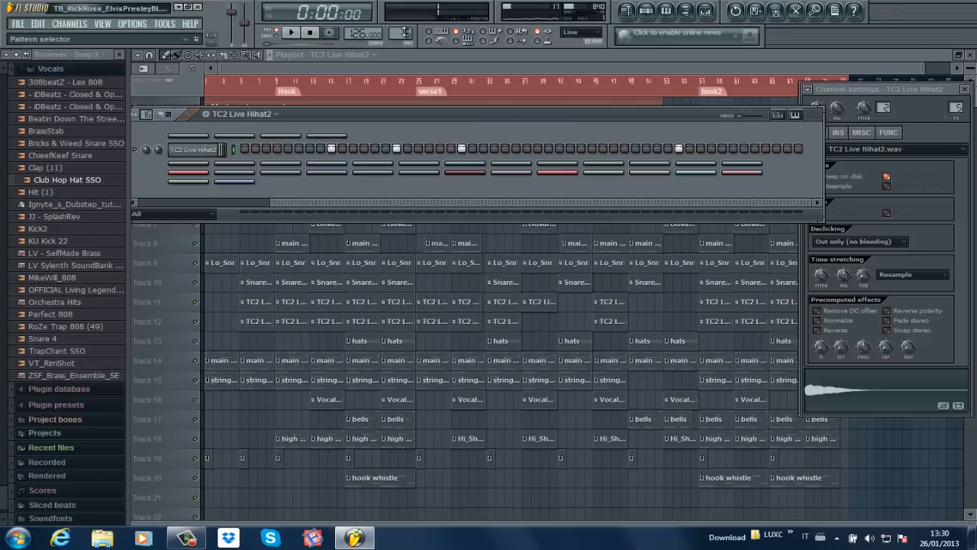
# Select the TC2 Live Hihat13 pattern and play it from its first steps.
pyautogui.scroll(1, 405, 27)
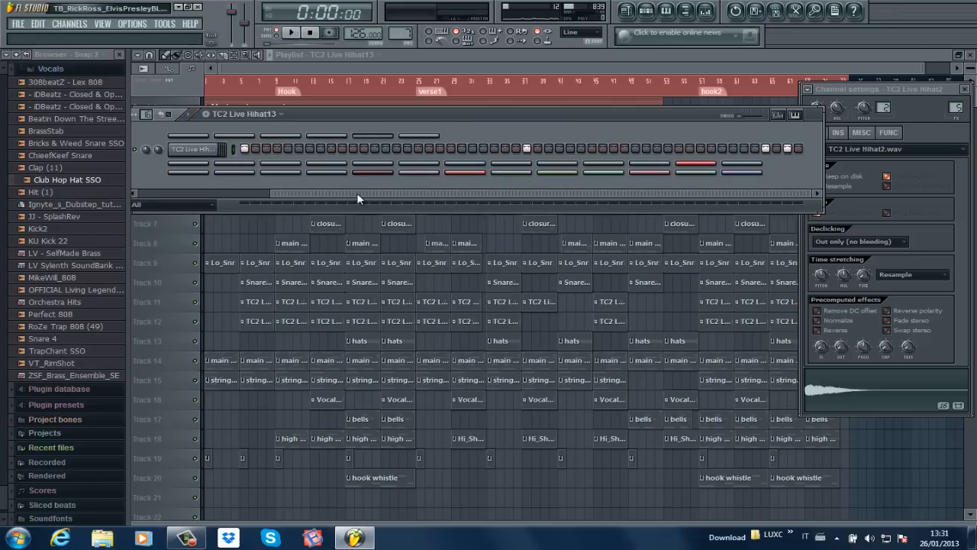
pyautogui.moveTo(356, 193); pyautogui.dragTo(171, 197)
pyautogui.press('space')
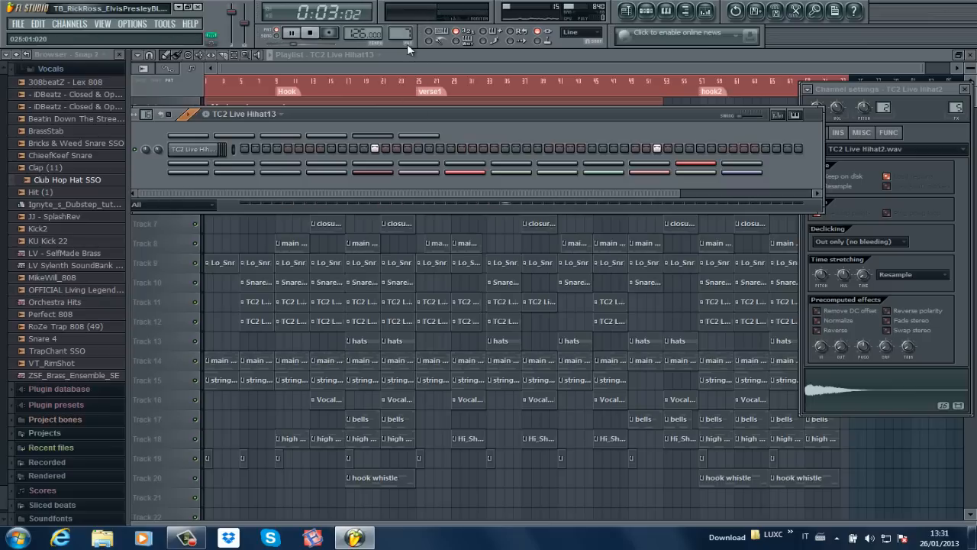
pyautogui.press('space')
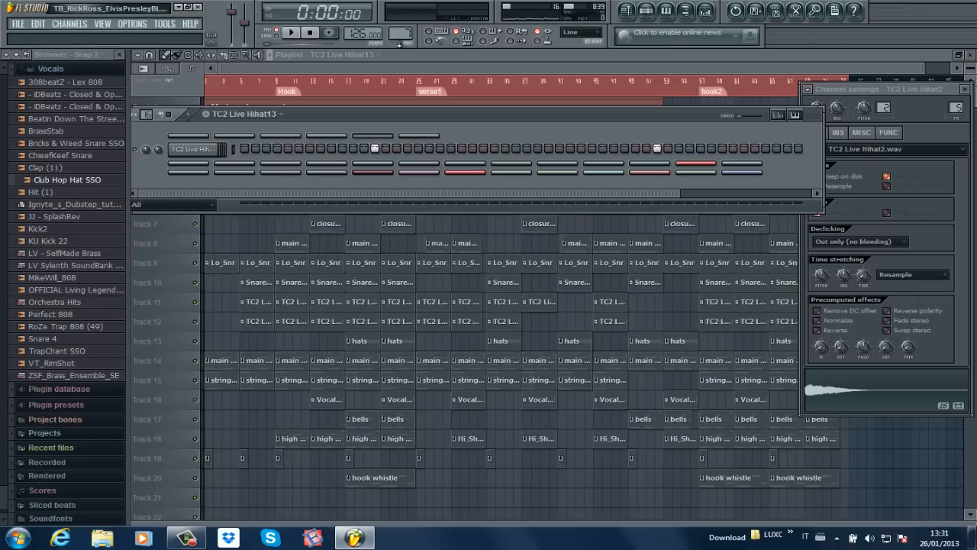
# Select the Hi_Shk3 pattern and play it while reviewing all its notes in the piano roll.
pyautogui.scroll(1, 409, 30)
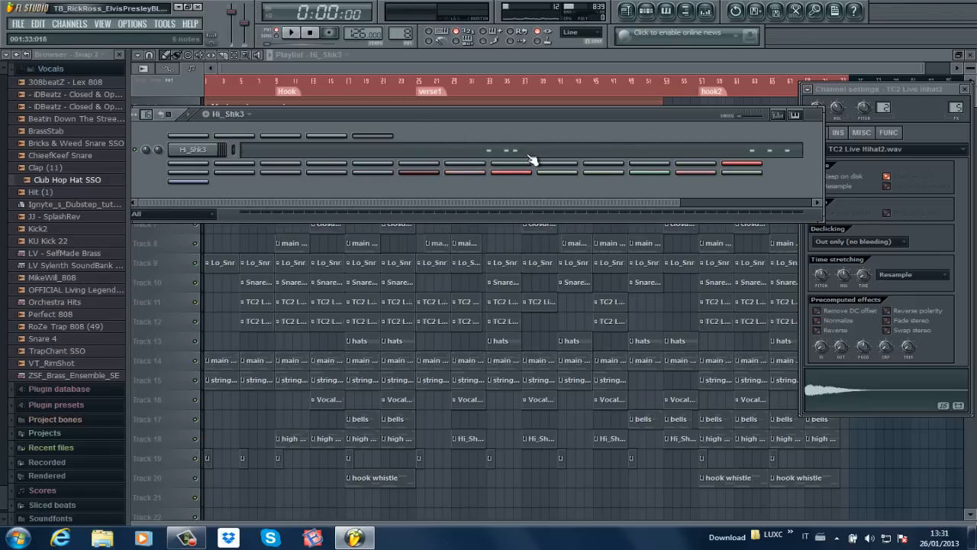
pyautogui.press('space')
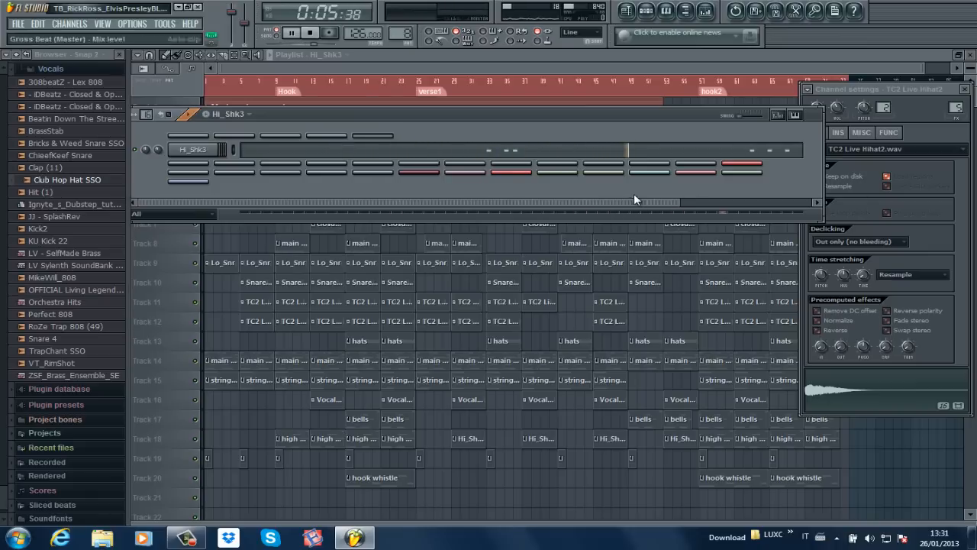
pyautogui.click(763, 150)
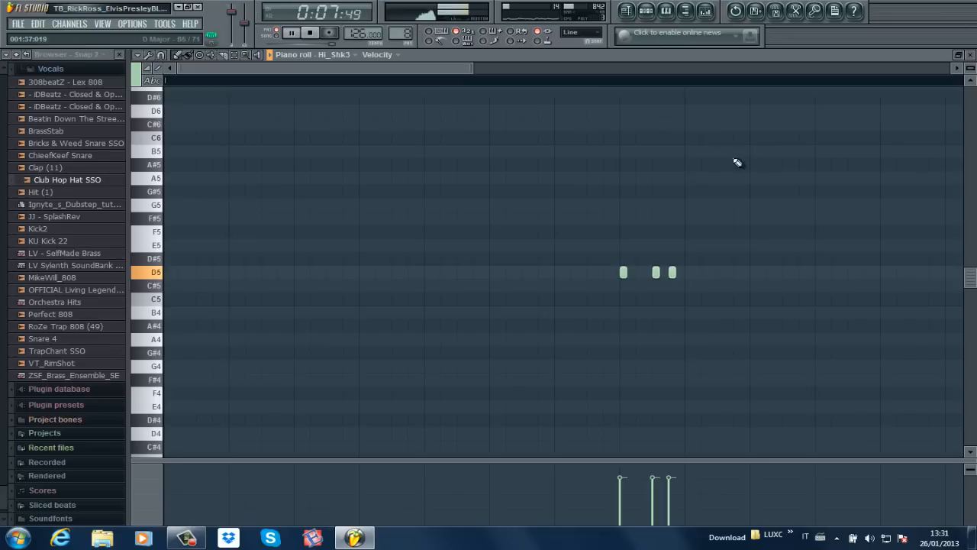
pyautogui.moveTo(475, 70); pyautogui.dragTo(651, 68)
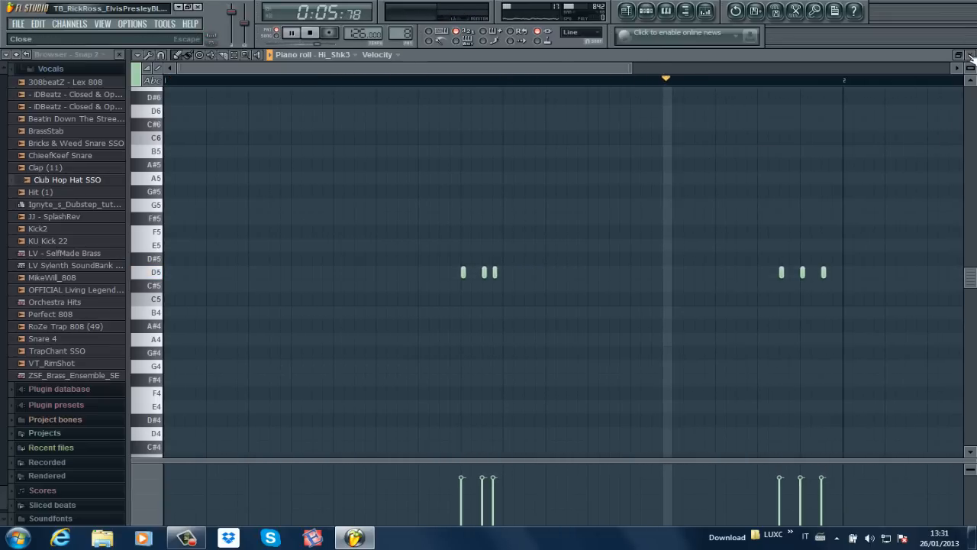
pyautogui.press('space')
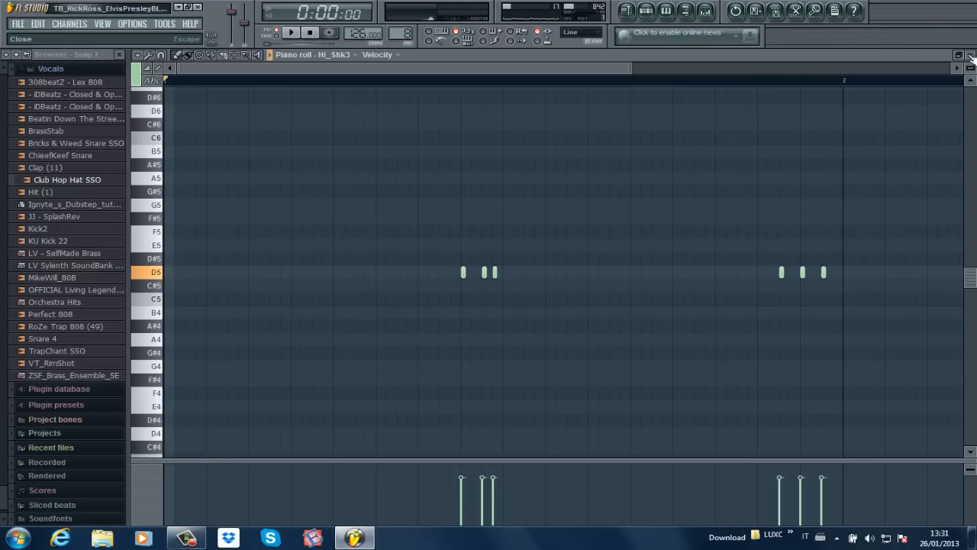
pyautogui.click(971, 58)
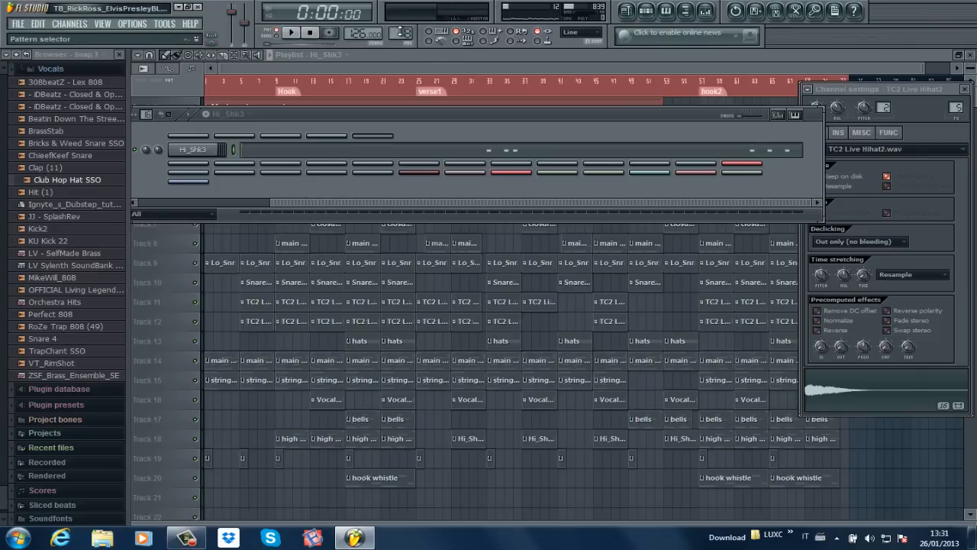
# Select the string hitz pattern, review its full note range in the piano roll, and show its reFX Nexus #2 preset.
pyautogui.scroll(1, 405, 27)
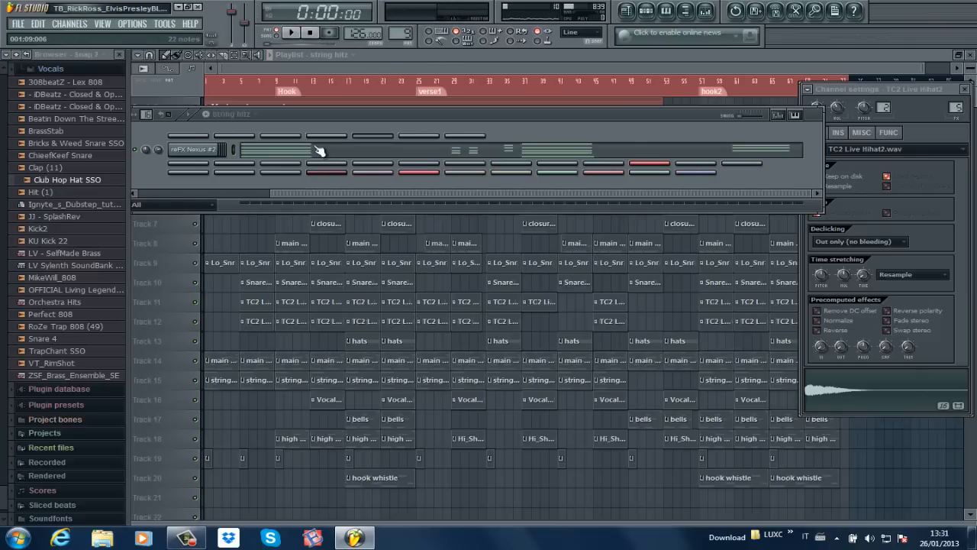
pyautogui.click(295, 111)
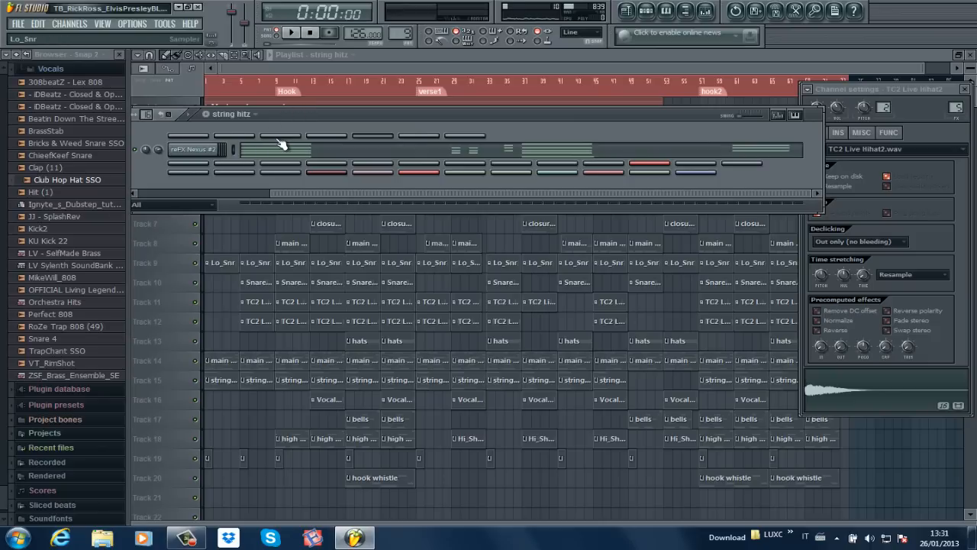
pyautogui.click(284, 148)
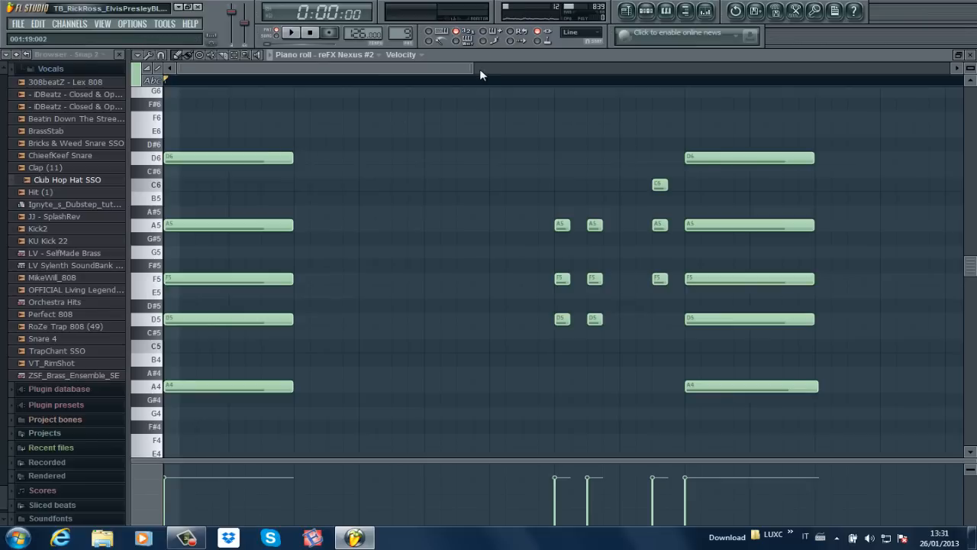
pyautogui.moveTo(480, 69); pyautogui.dragTo(667, 59)
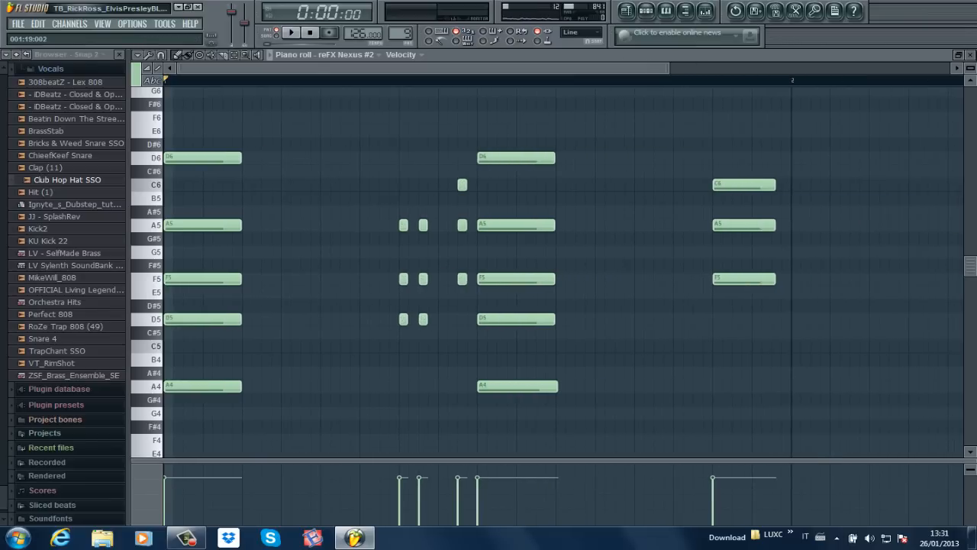
pyautogui.click(970, 55)
pyautogui.click(190, 149)
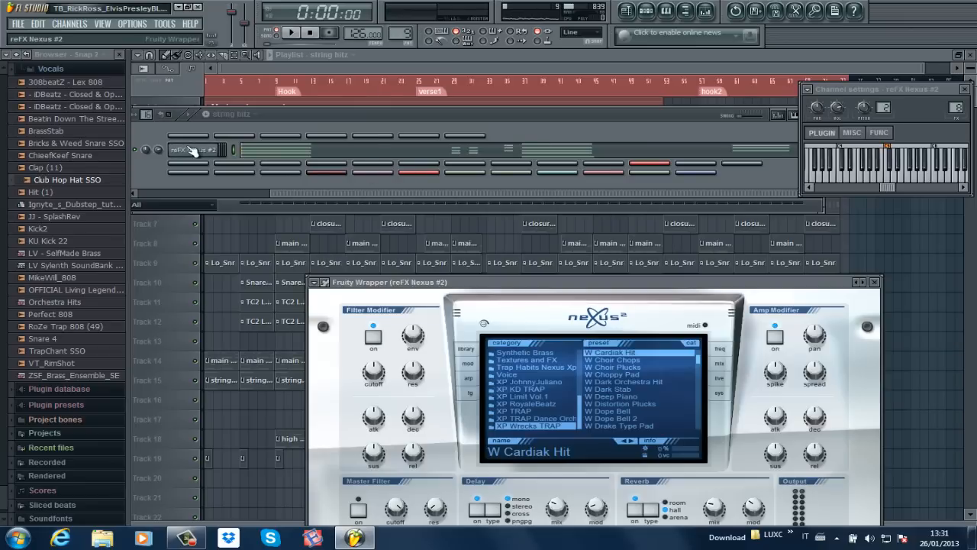
# Reopen the string hitz notes in the piano roll and play the whole pattern with all its chords in view.
pyautogui.click(311, 149)
pyautogui.moveTo(474, 68); pyautogui.dragTo(621, 61)
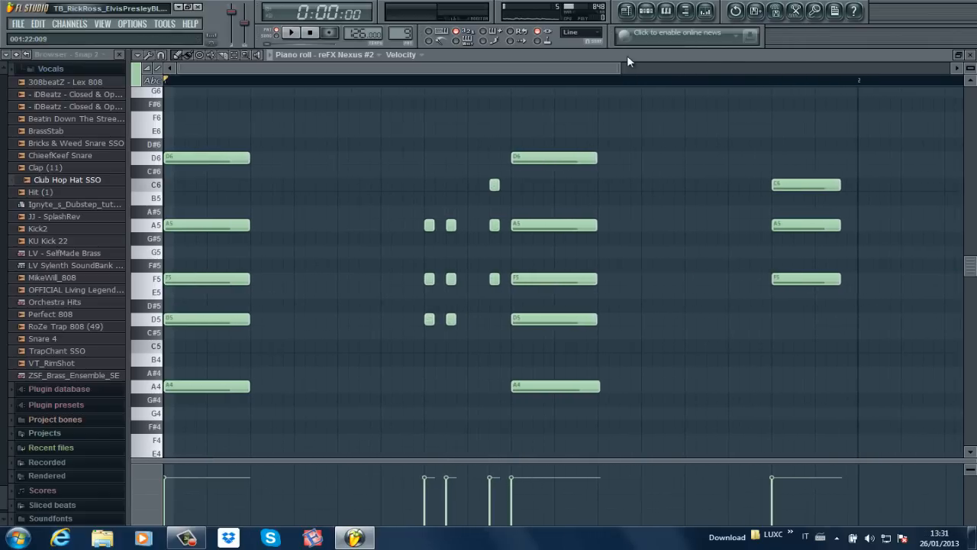
pyautogui.press('space')
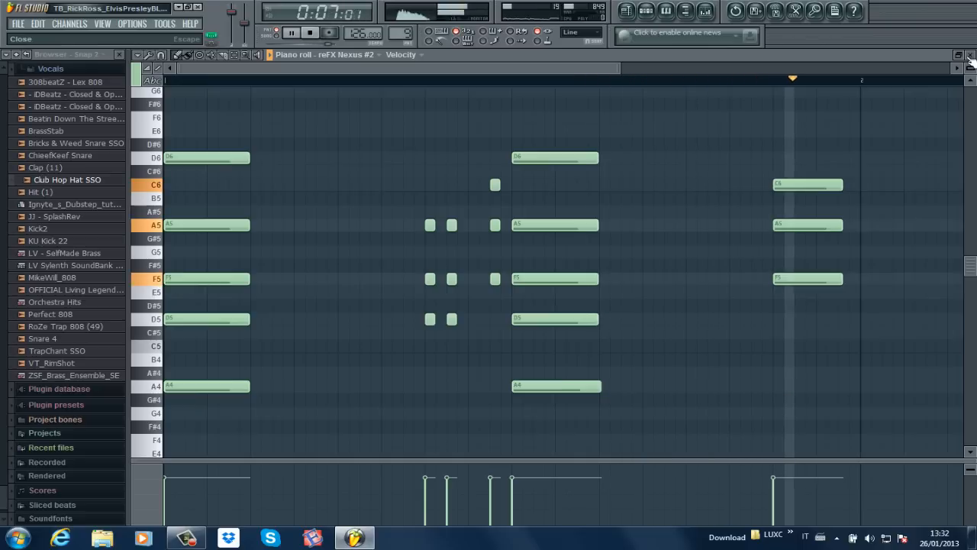
pyautogui.press('space')
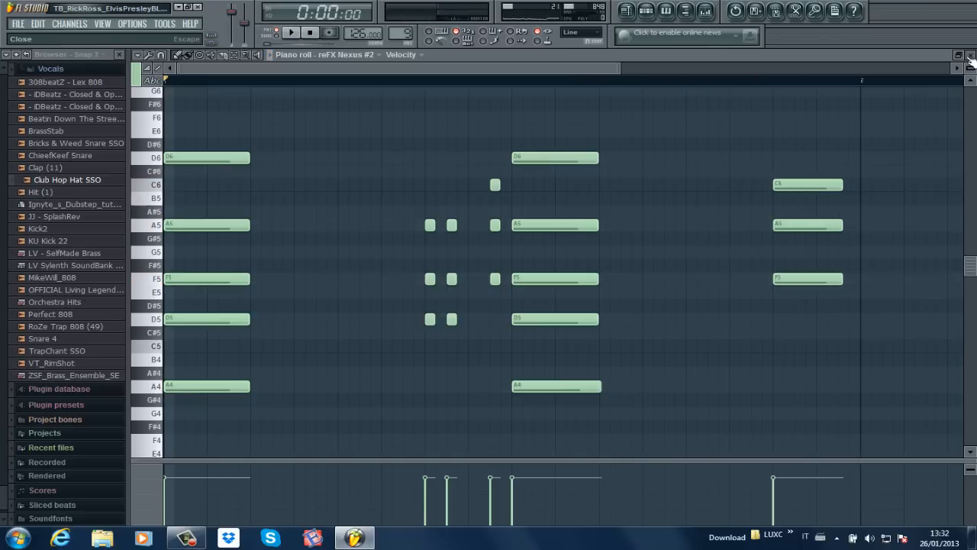
pyautogui.click(971, 56)
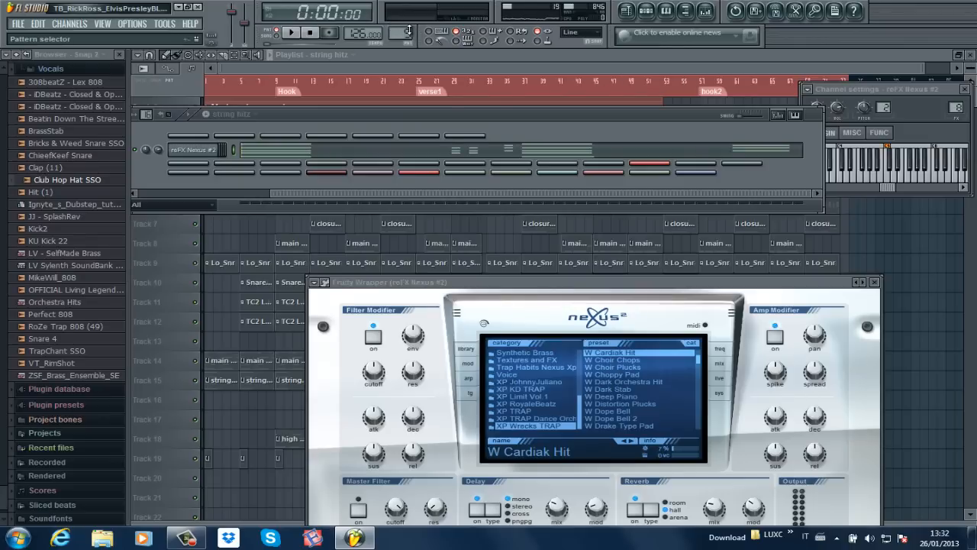
# Select the string hitz #2 pattern and play it while reviewing its sustained chord in the piano roll.
pyautogui.scroll(1, 409, 31)
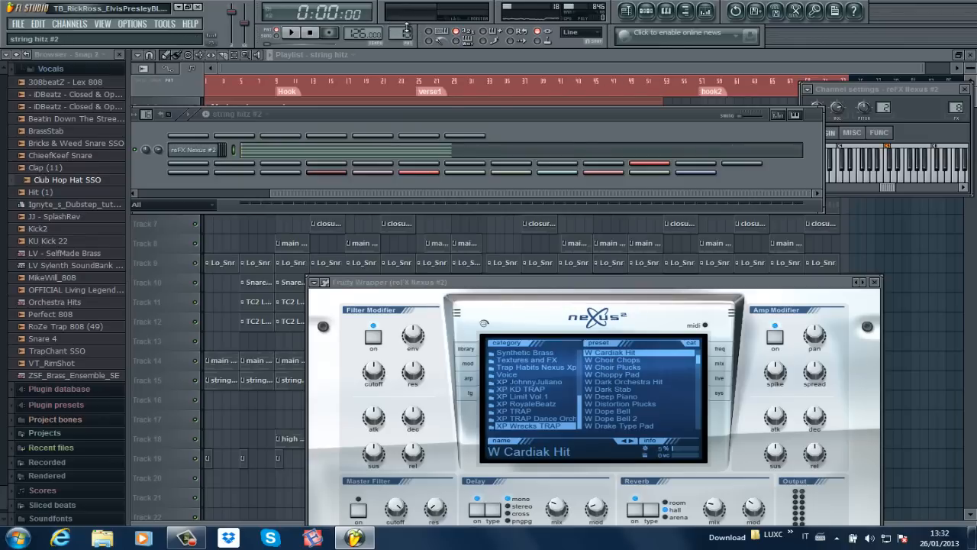
pyautogui.click(300, 157)
pyautogui.moveTo(571, 67); pyautogui.dragTo(813, 67)
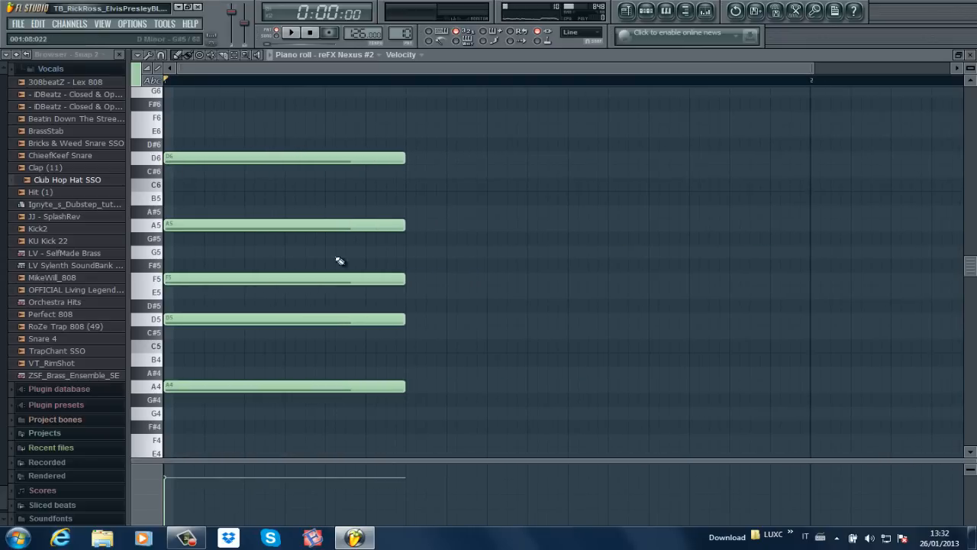
pyautogui.press('space')
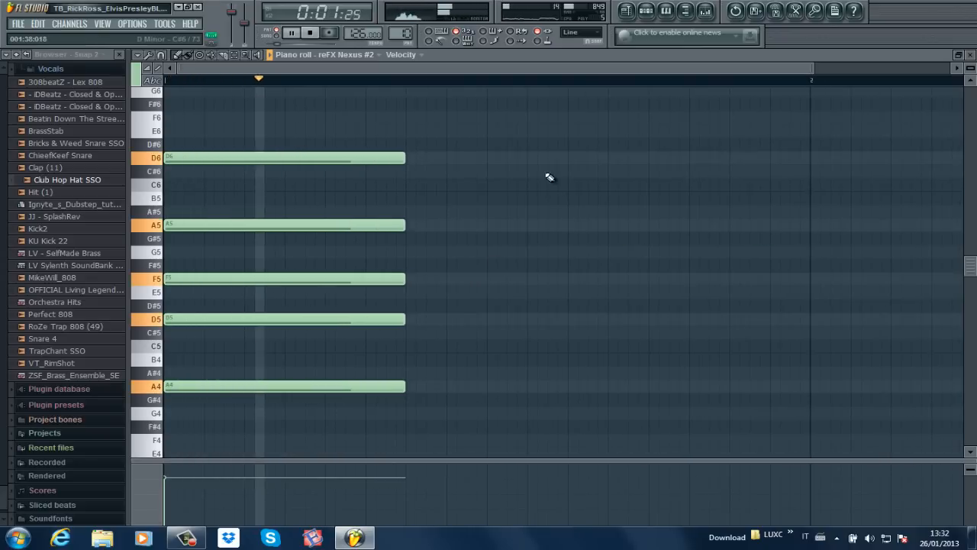
pyautogui.press('space')
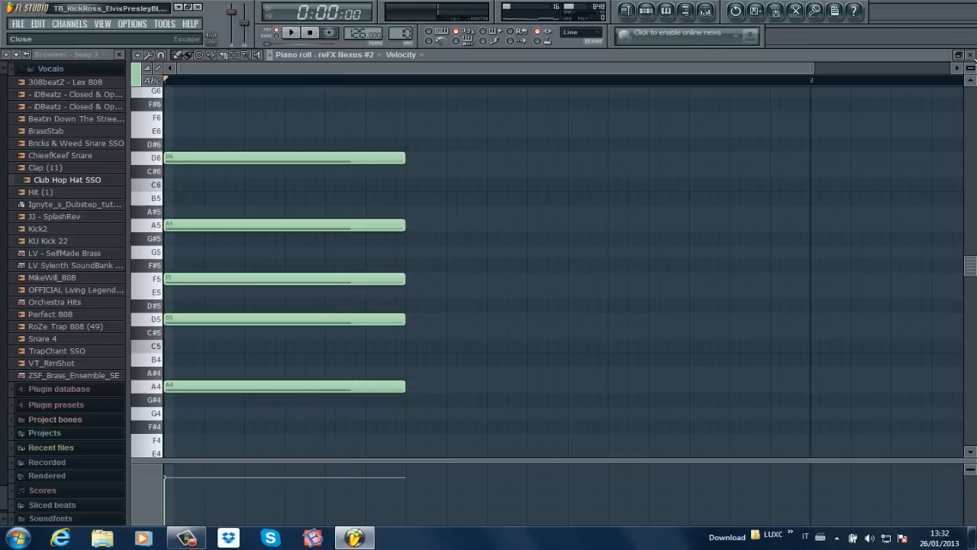
pyautogui.click(971, 55)
# Review the bells pattern's full note range in the piano roll, and go back over the string hitz #2 chord notes.
pyautogui.scroll(1, 406, 31)
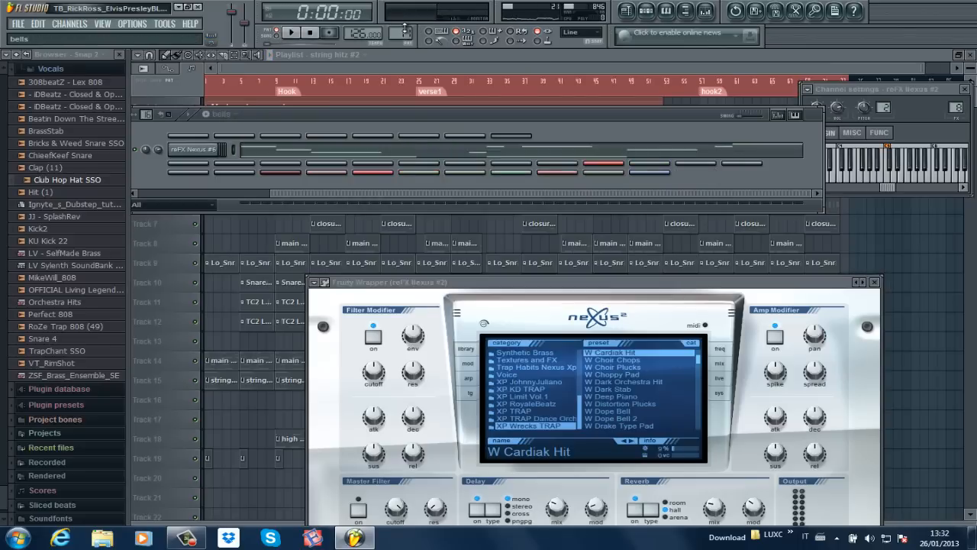
pyautogui.click(343, 152)
pyautogui.moveTo(474, 69); pyautogui.dragTo(861, 69)
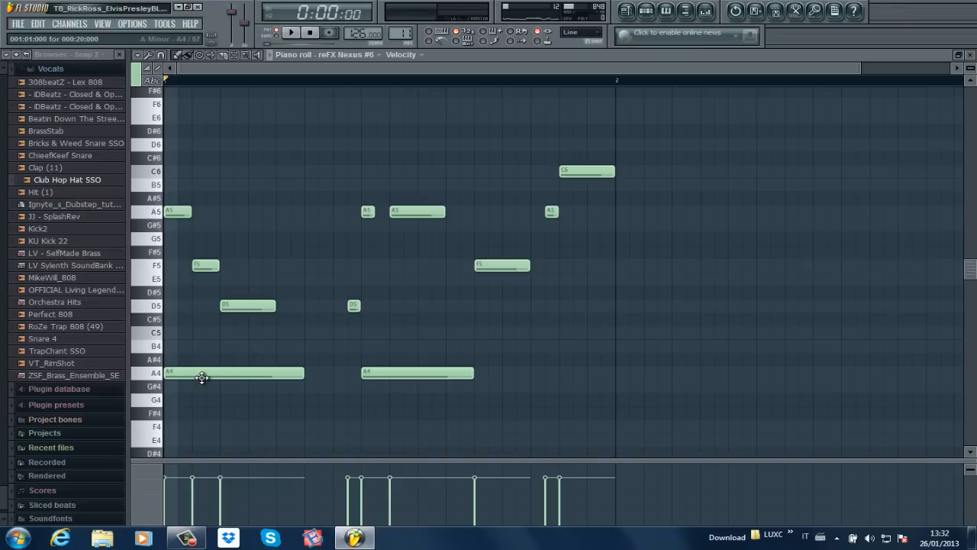
pyautogui.click(971, 54)
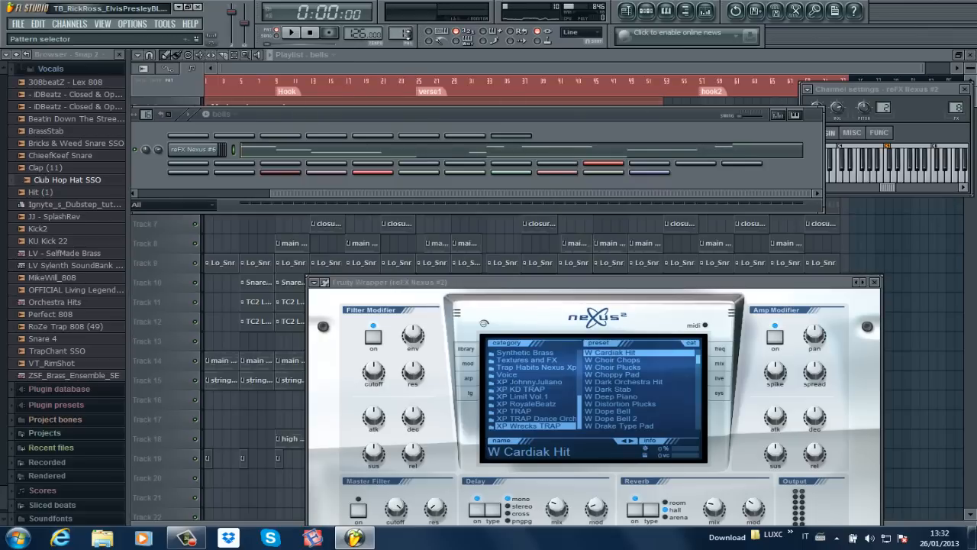
pyautogui.click(350, 150)
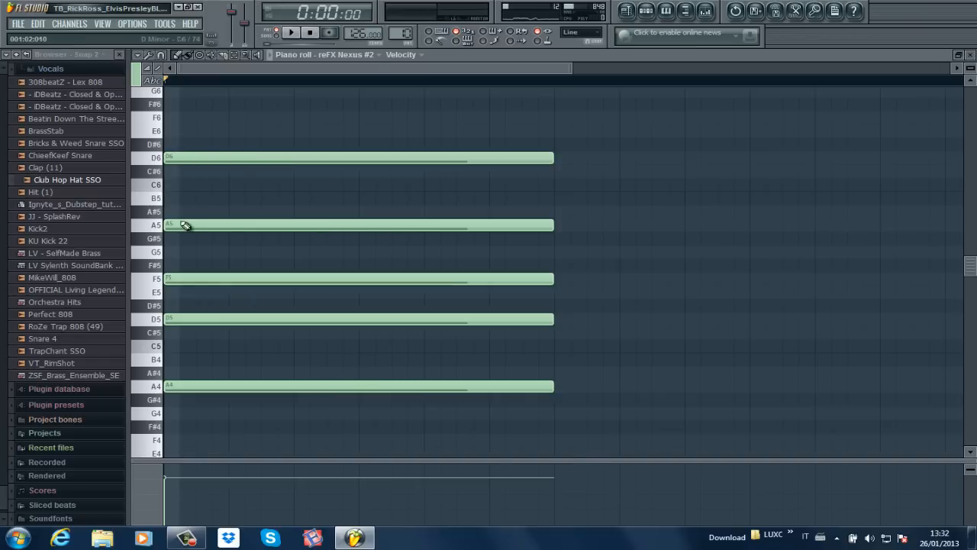
pyautogui.click(968, 56)
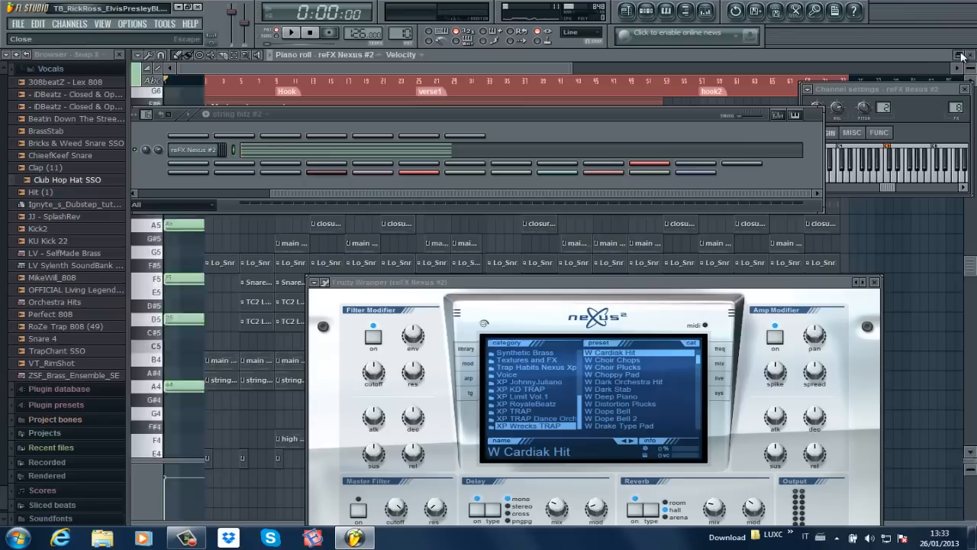
# Return to the bells pattern, play it with all its notes in view in the piano roll, and show its reFX Nexus #6 preset.
pyautogui.scroll(1, 405, 32)
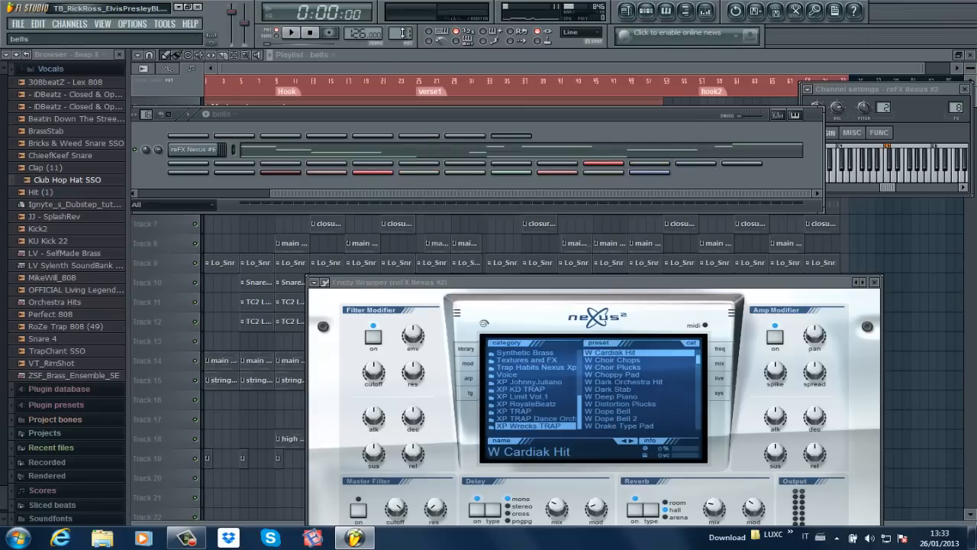
pyautogui.click(357, 155)
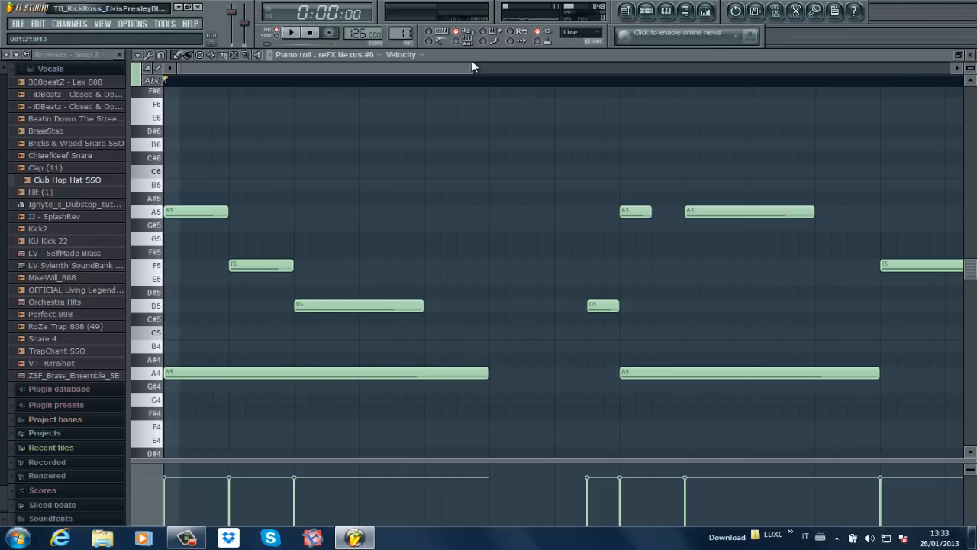
pyautogui.moveTo(473, 66); pyautogui.dragTo(632, 66)
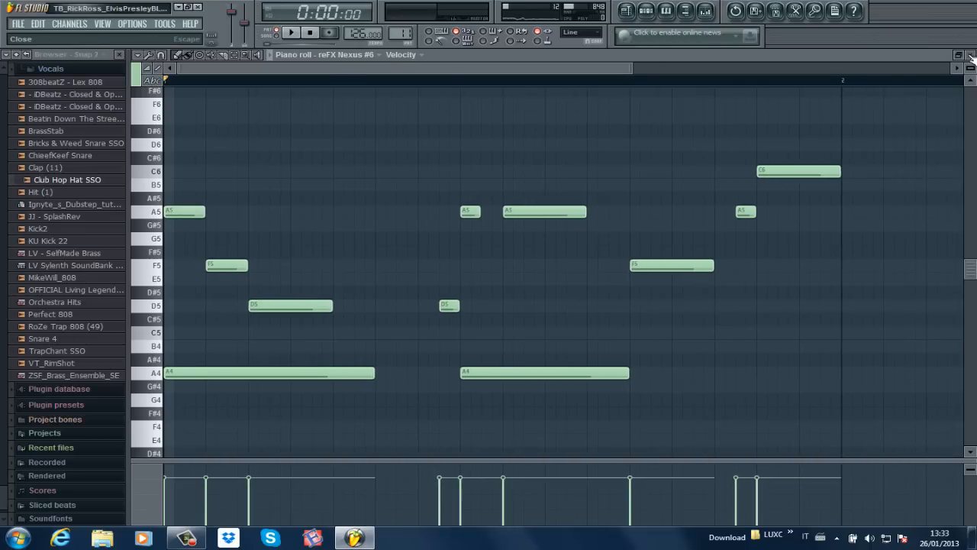
pyautogui.press('space')
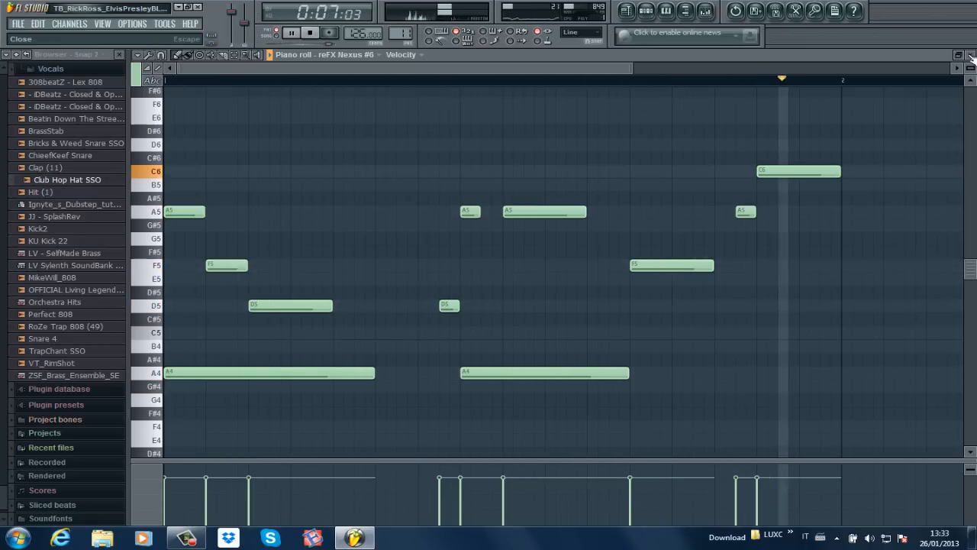
pyautogui.press('space')
pyautogui.click(971, 57)
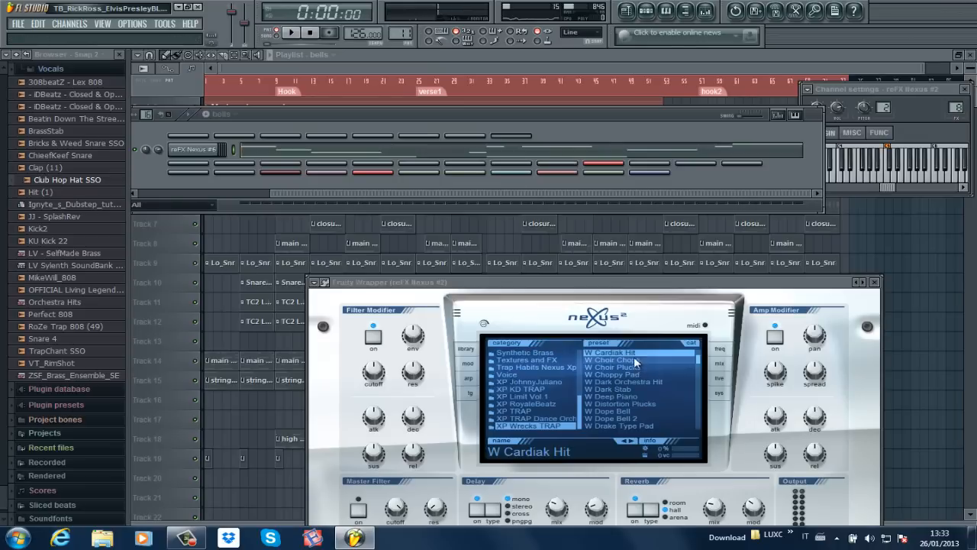
pyautogui.click(187, 149)
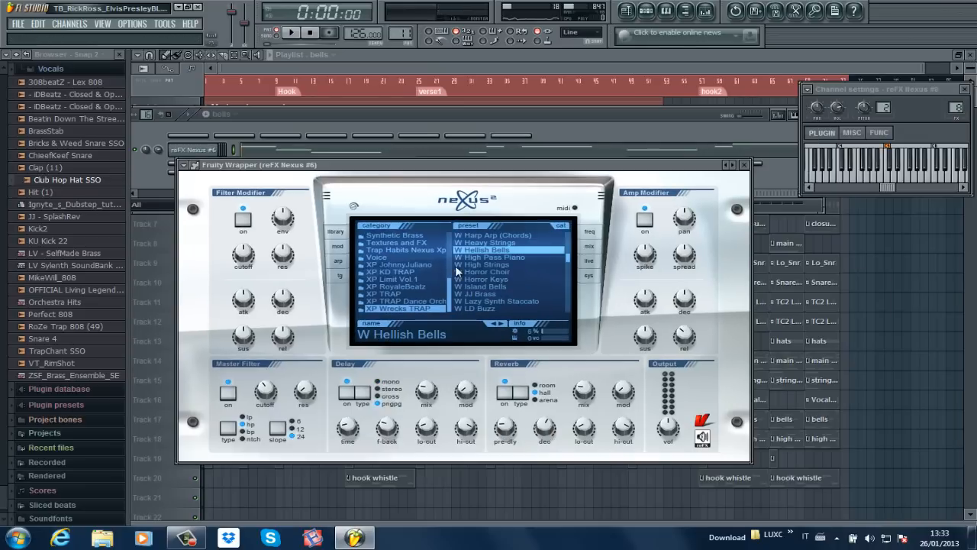
pyautogui.click(553, 118)
# Select the high brass hook pattern and play it while reviewing all its notes in the piano roll.
pyautogui.scroll(1, 404, 33)
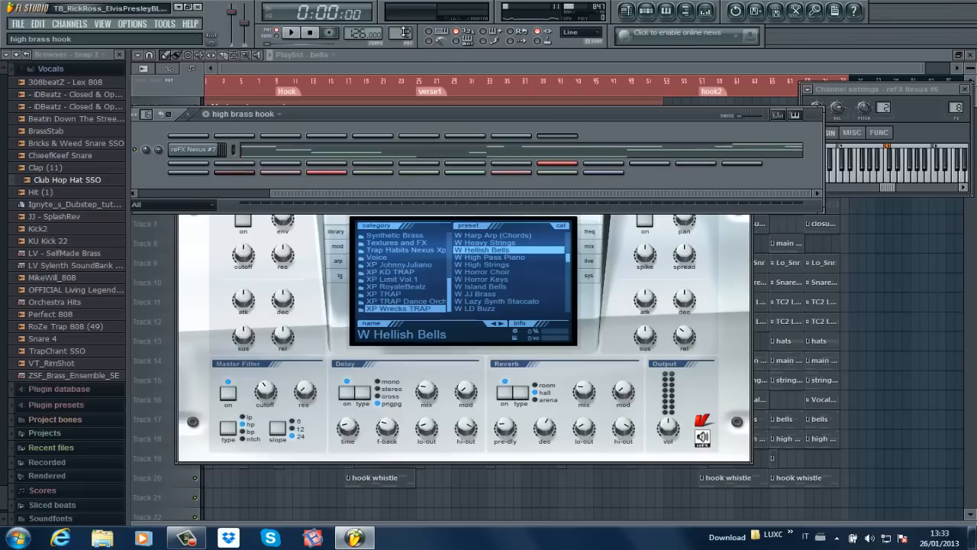
pyautogui.click(269, 145)
pyautogui.press('space')
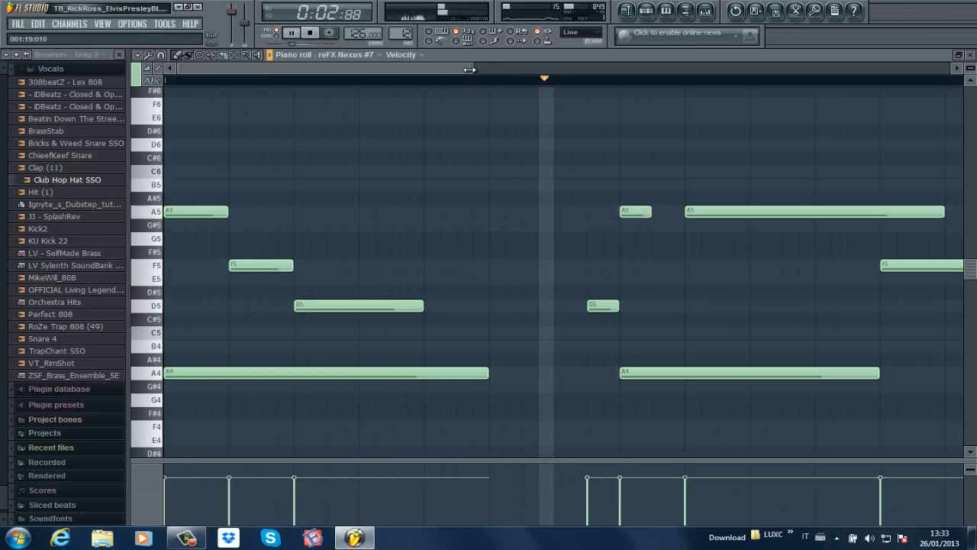
pyautogui.moveTo(469, 69); pyautogui.dragTo(642, 74)
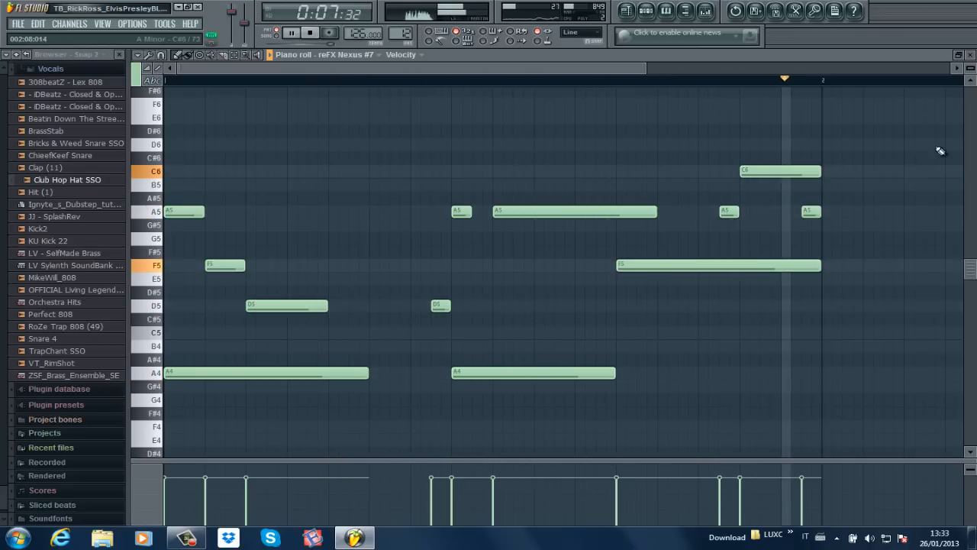
pyautogui.press('space')
pyautogui.click(972, 58)
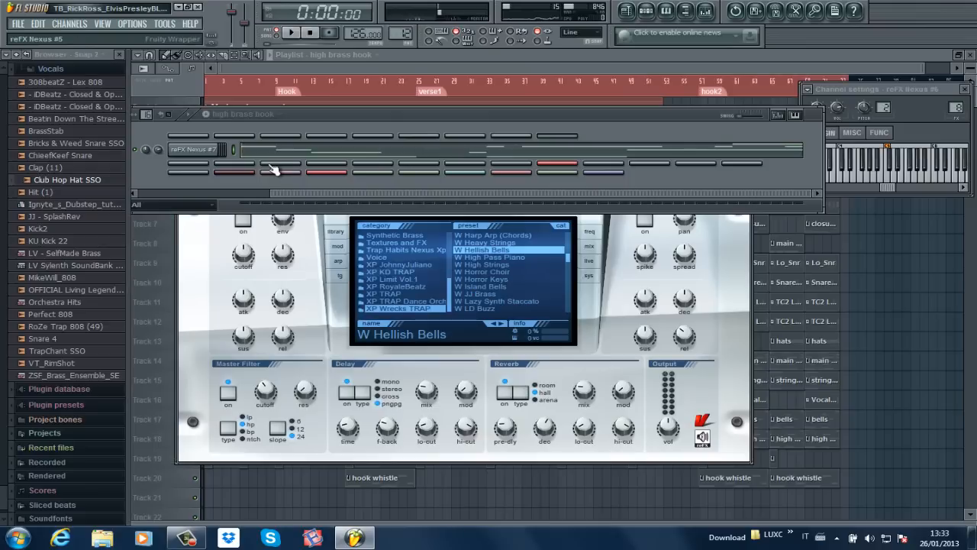
# Review the high brass hook pattern's full note range in the piano roll and show its reFX Nexus #7 preset.
pyautogui.click(353, 157)
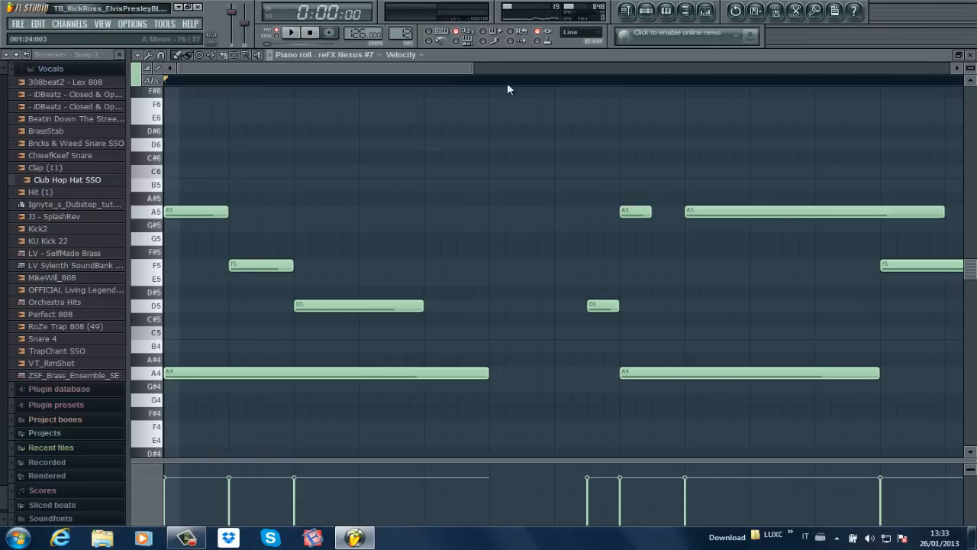
pyautogui.moveTo(472, 68); pyautogui.dragTo(788, 67)
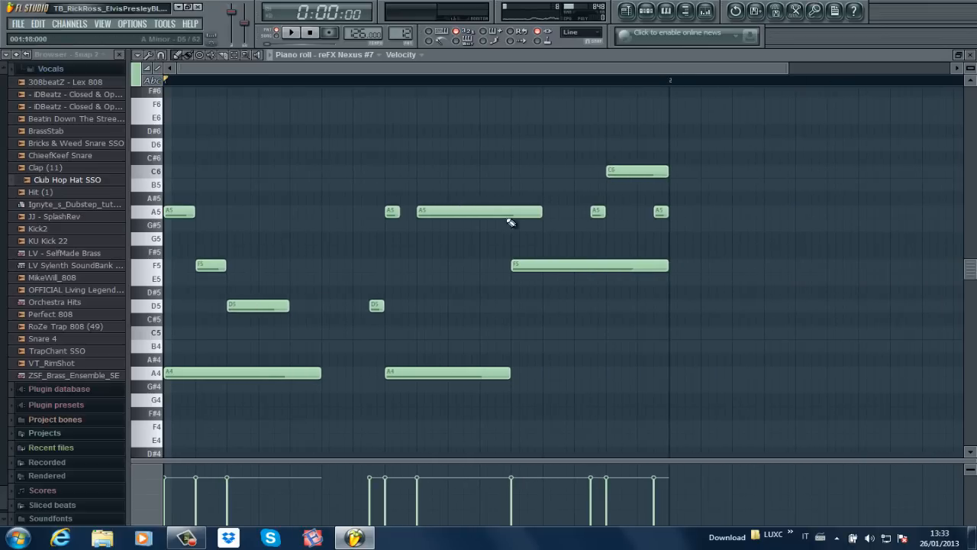
pyautogui.click(965, 58)
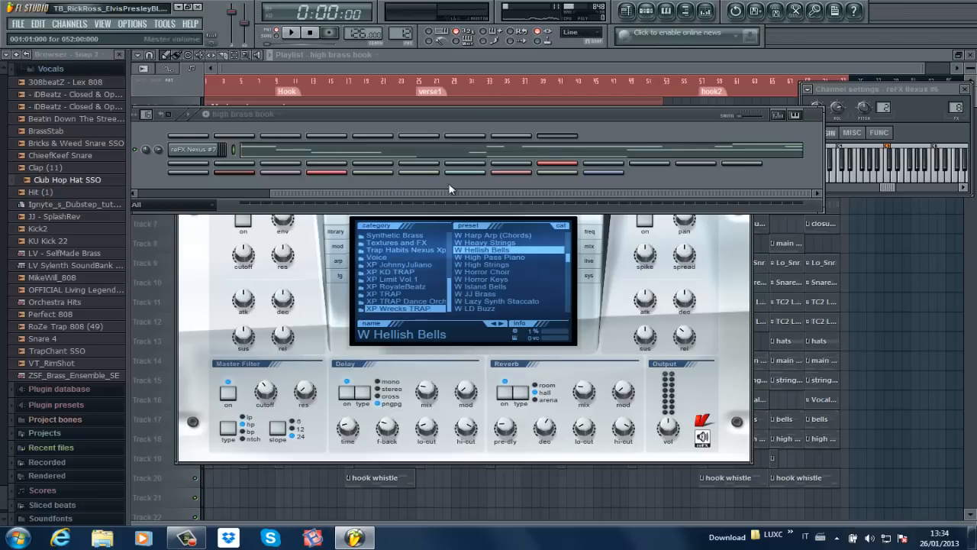
pyautogui.click(197, 150)
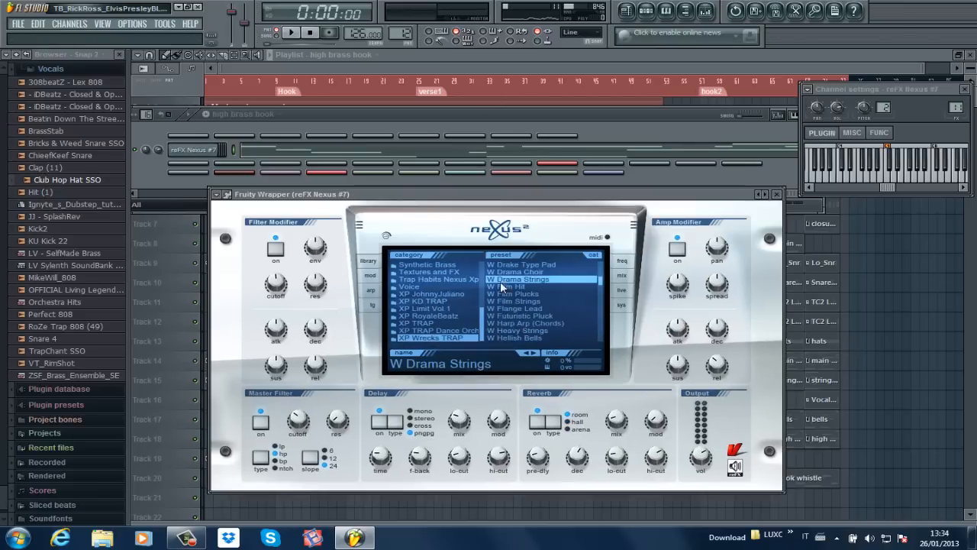
# Select the main melody pattern, play it with all its notes in view in the piano roll, and show its reFX Nexus #3 preset.
pyautogui.click(359, 115)
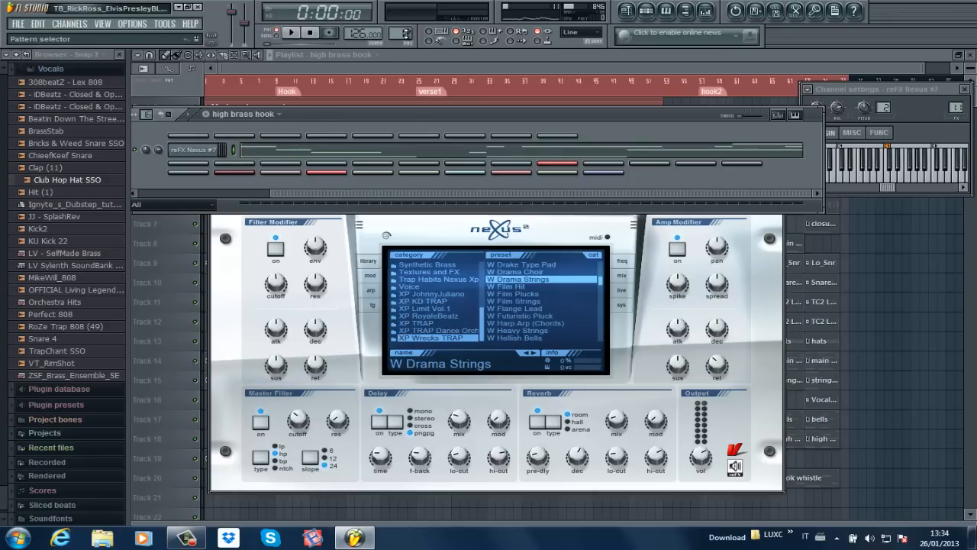
pyautogui.scroll(1, 404, 31)
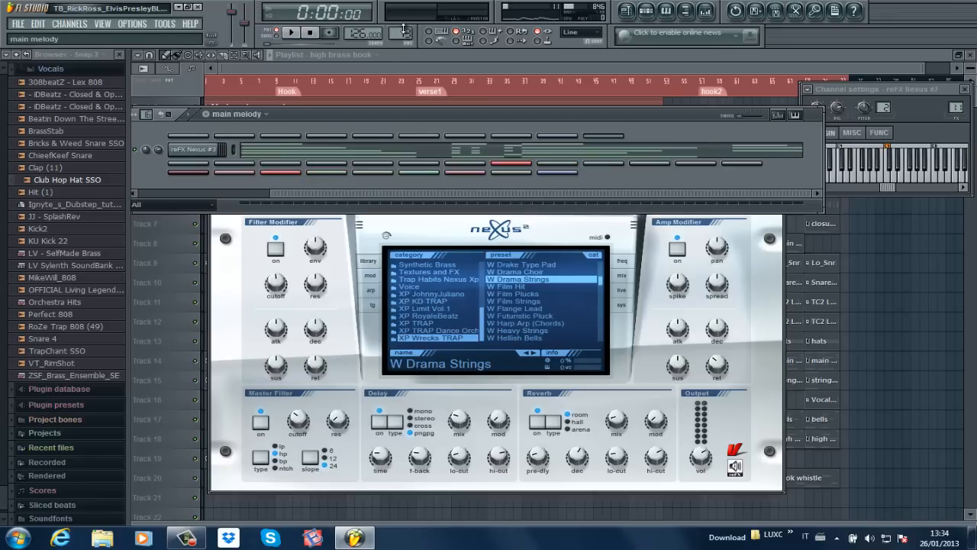
pyautogui.click(275, 152)
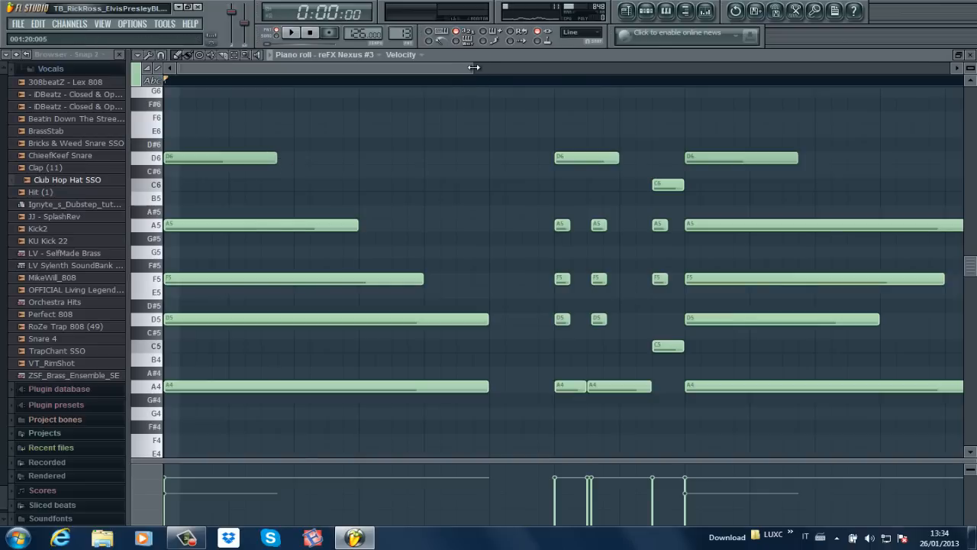
pyautogui.moveTo(473, 67); pyautogui.dragTo(763, 82)
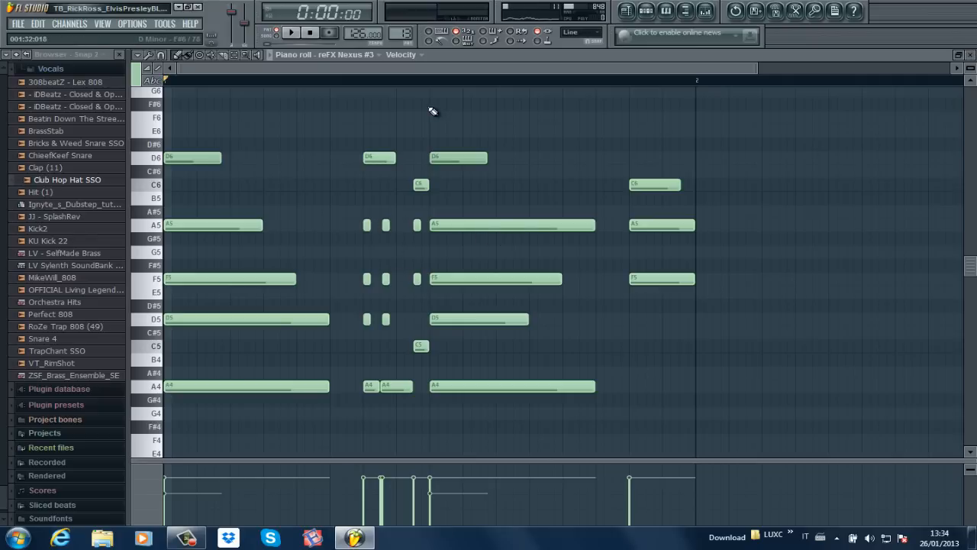
pyautogui.press('space')
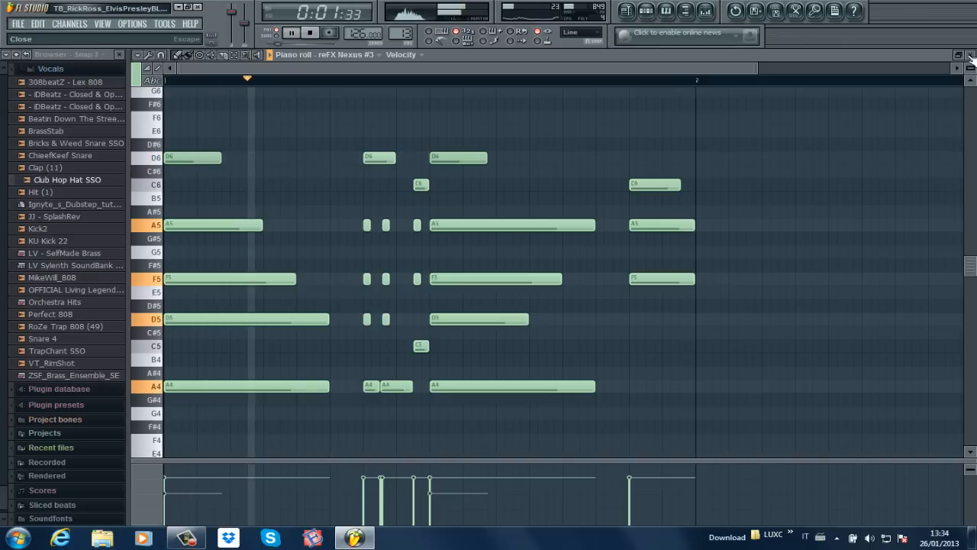
pyautogui.moveTo(756, 67); pyautogui.dragTo(581, 66)
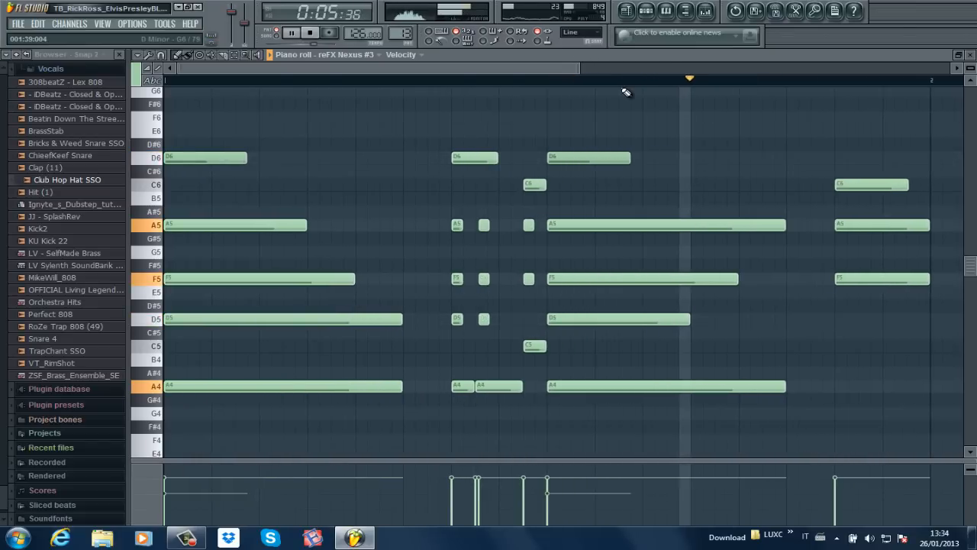
pyautogui.press('space')
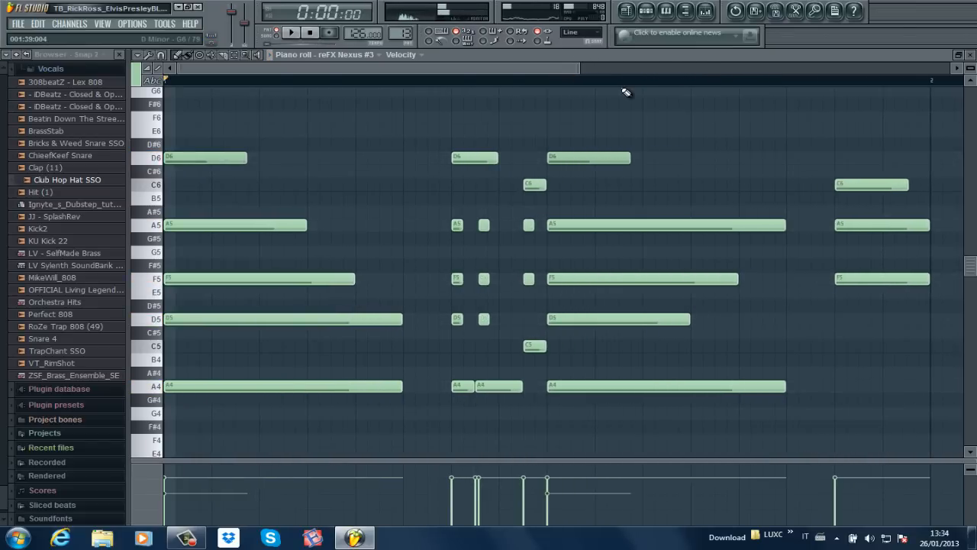
pyautogui.click(970, 54)
pyautogui.click(206, 150)
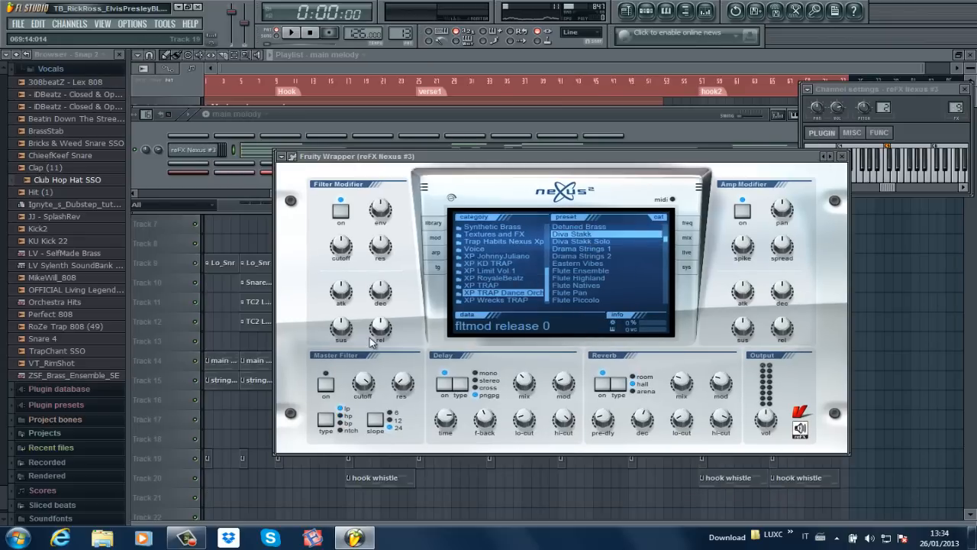
# Select the low hitz single pattern, show its reFX Nexus #4 preset, and play it while viewing its note in the piano roll.
pyautogui.click(327, 116)
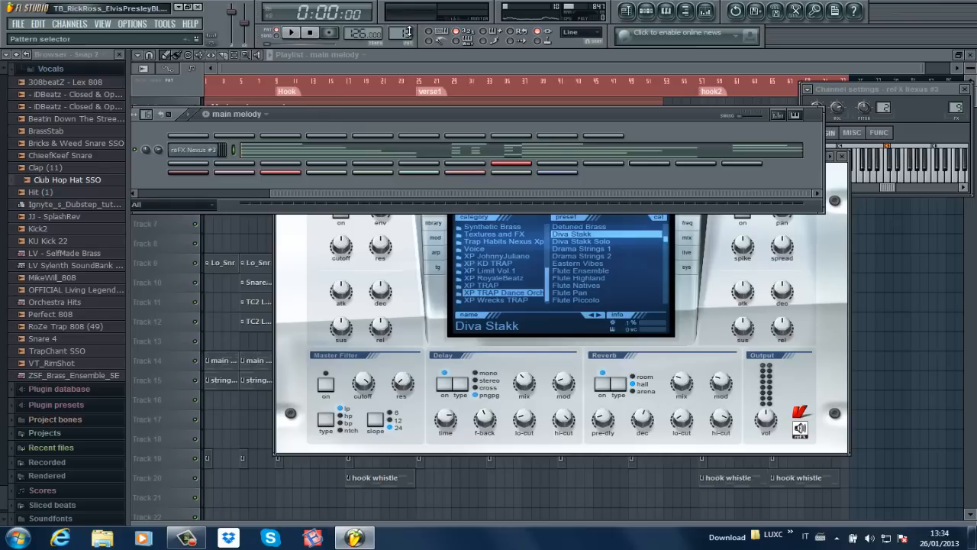
pyautogui.scroll(1, 409, 29)
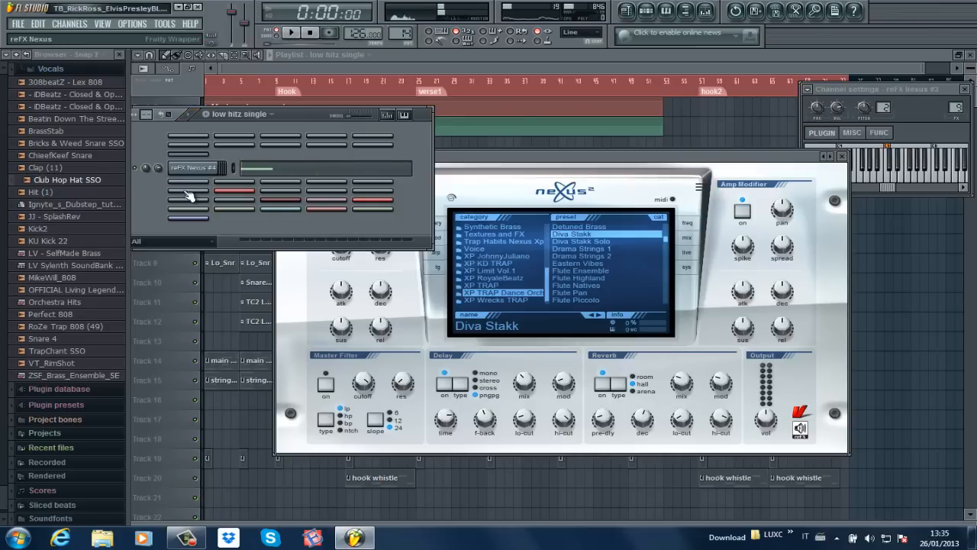
pyautogui.click(194, 167)
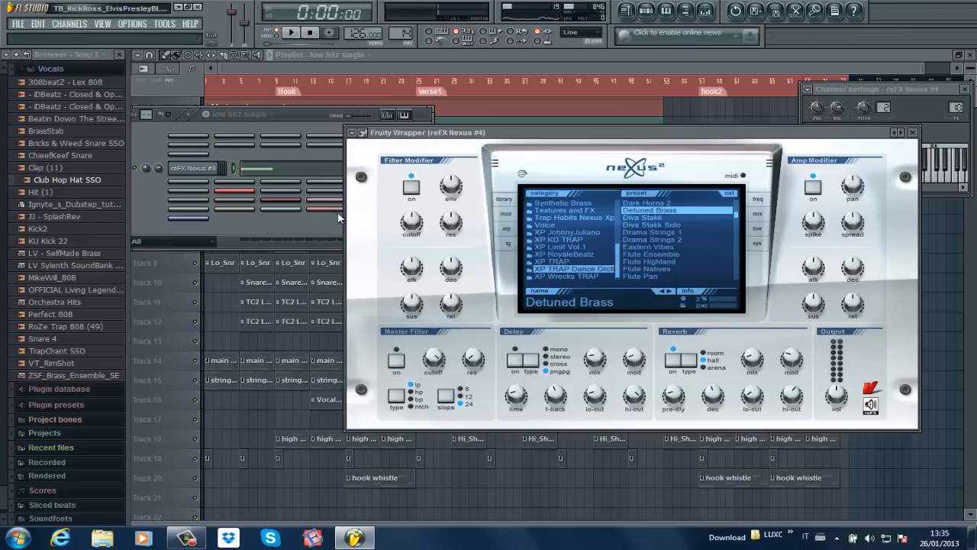
pyautogui.click(275, 173)
pyautogui.press('space')
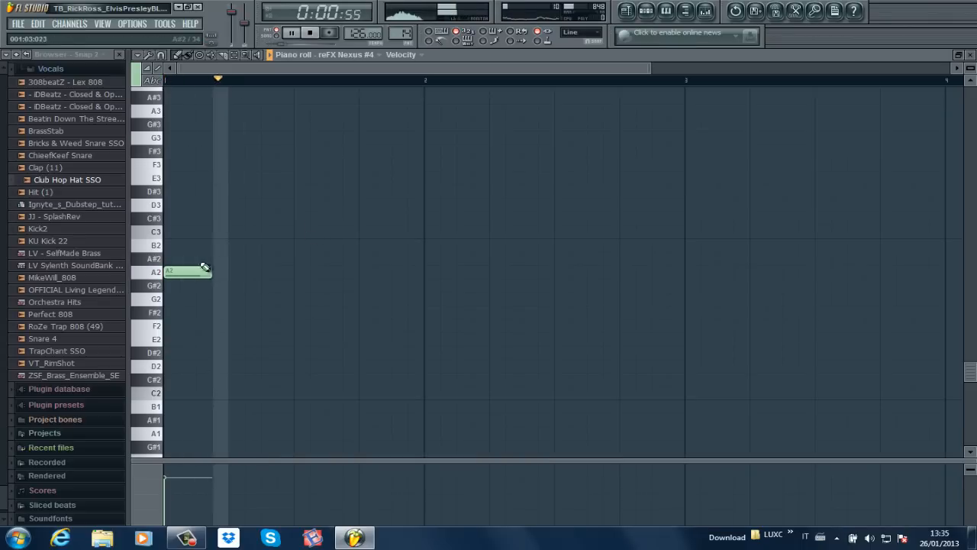
pyautogui.press('space')
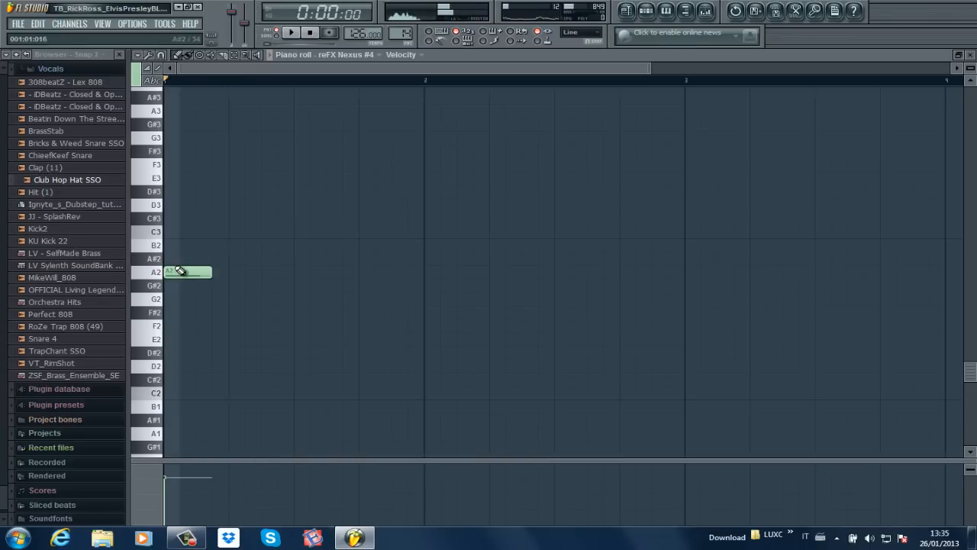
pyautogui.click(972, 55)
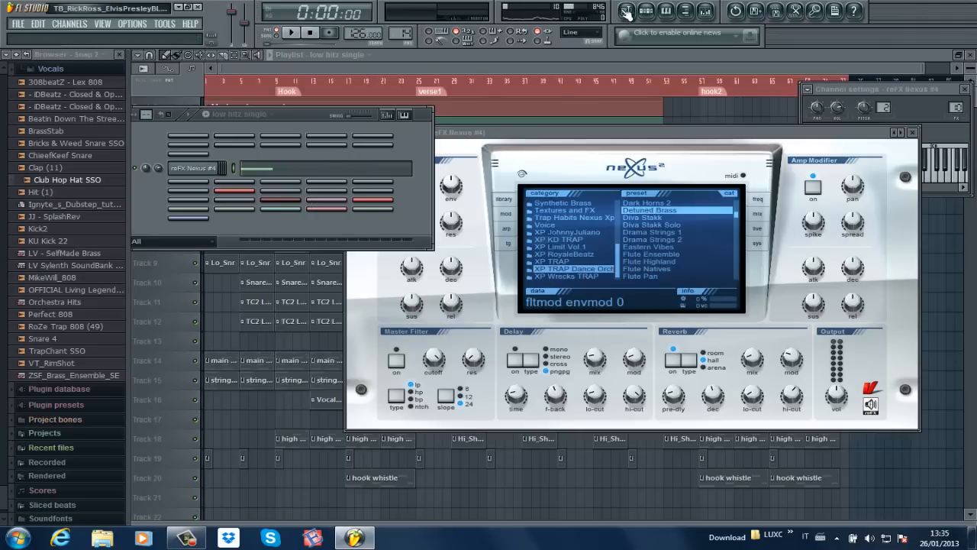
# Inspect the CamelCrusher and Fruity Parametric EQ 2 effects on the reFX Nexus #4 mixer track.
pyautogui.click(647, 12)
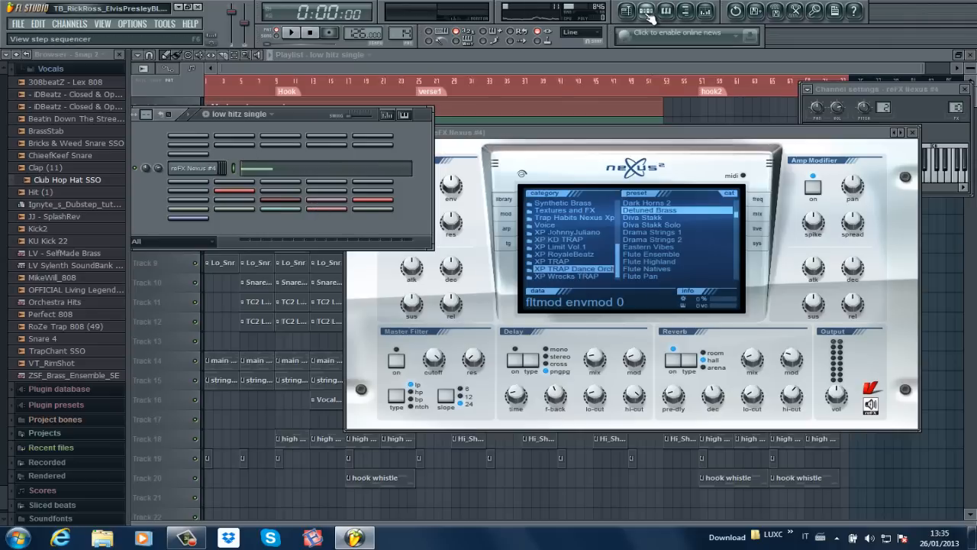
pyautogui.click(705, 10)
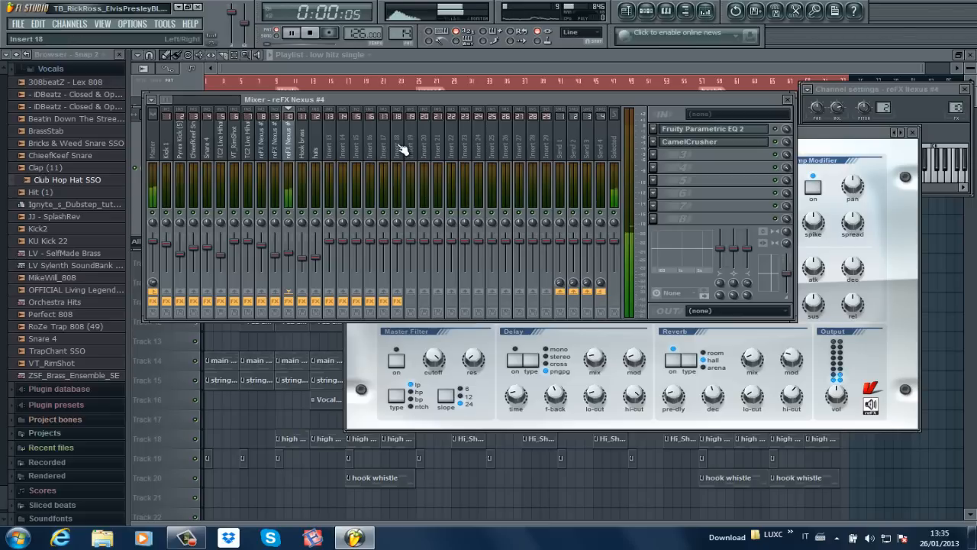
pyautogui.click(693, 144)
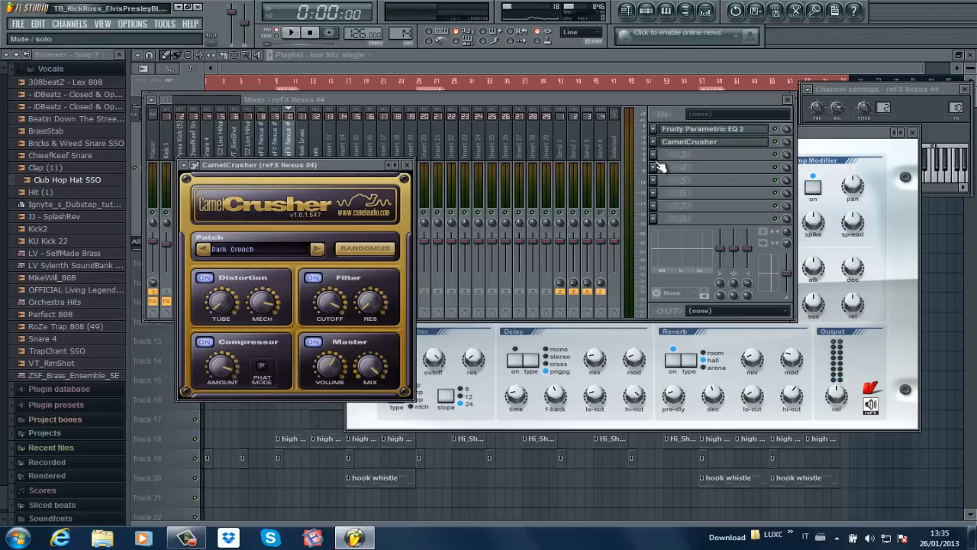
pyautogui.click(703, 131)
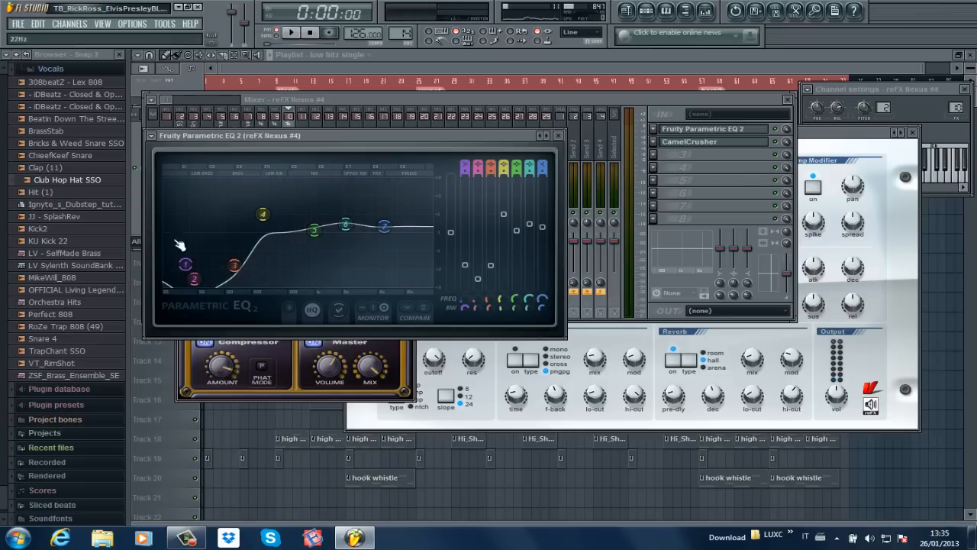
pyautogui.click(560, 135)
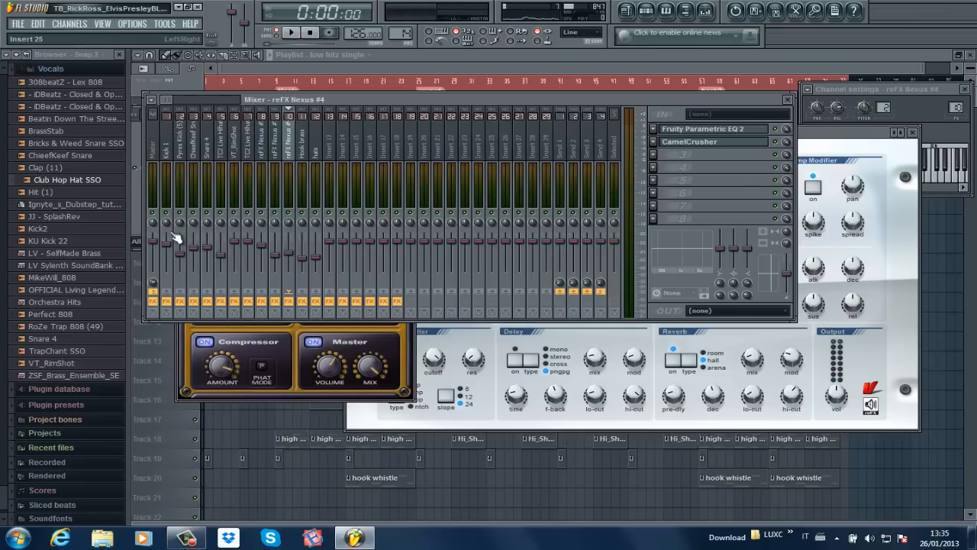
pyautogui.click(788, 101)
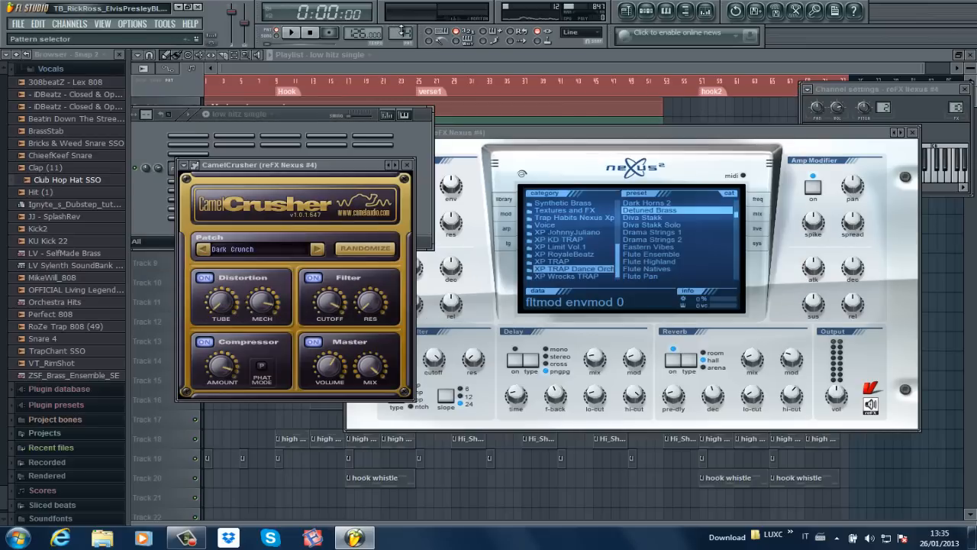
# Select the low hitz pattern and check its reFX Nexus #4 preset.
pyautogui.moveTo(401, 28); pyautogui.dragTo(400, 25)
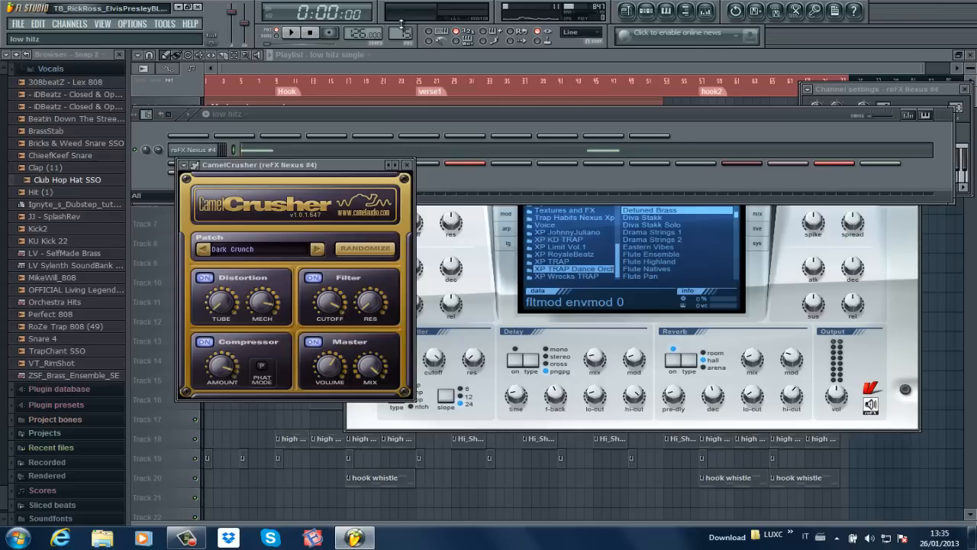
pyautogui.click(401, 116)
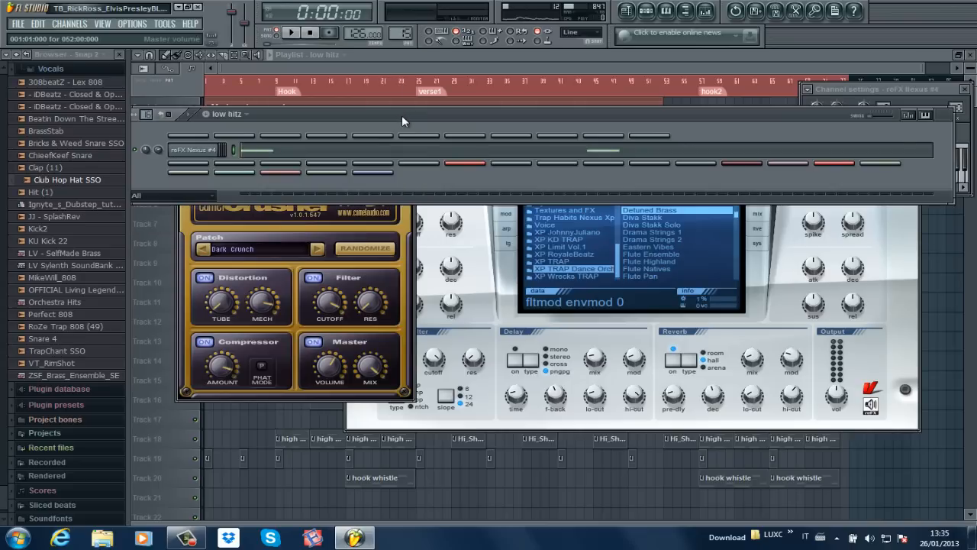
pyautogui.click(206, 153)
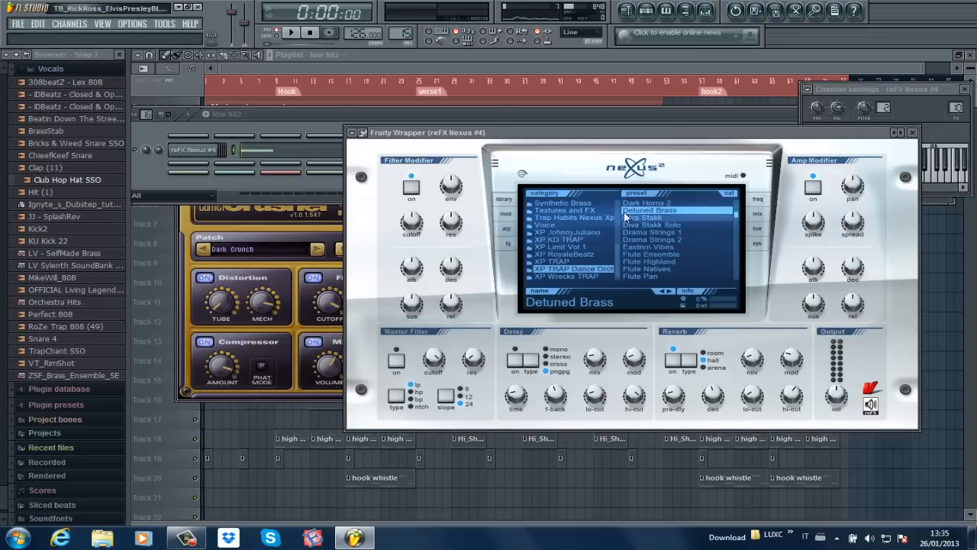
pyautogui.click(911, 134)
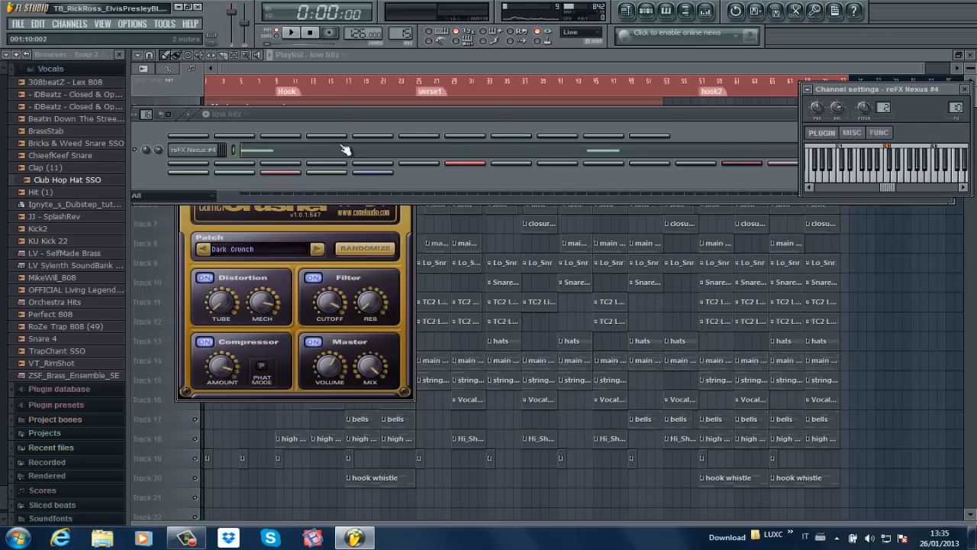
# Play the low hitz pattern with its full length of notes in view in the piano roll.
pyautogui.click(345, 150)
pyautogui.press('space')
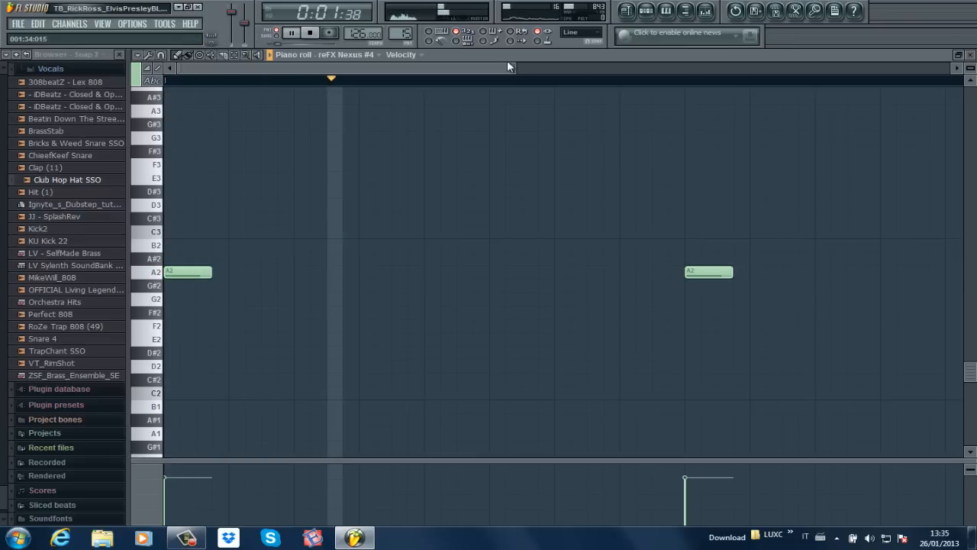
pyautogui.moveTo(514, 66); pyautogui.dragTo(763, 67)
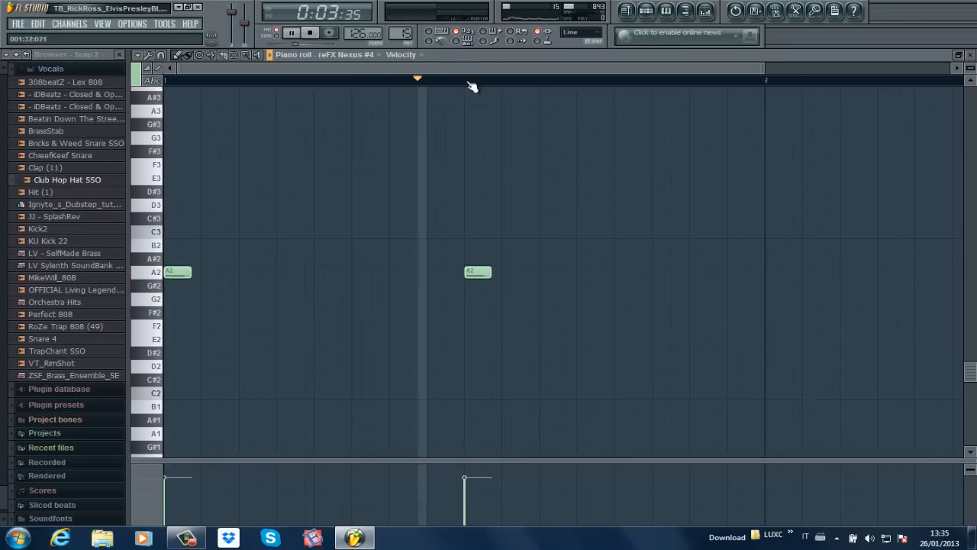
pyautogui.click(971, 55)
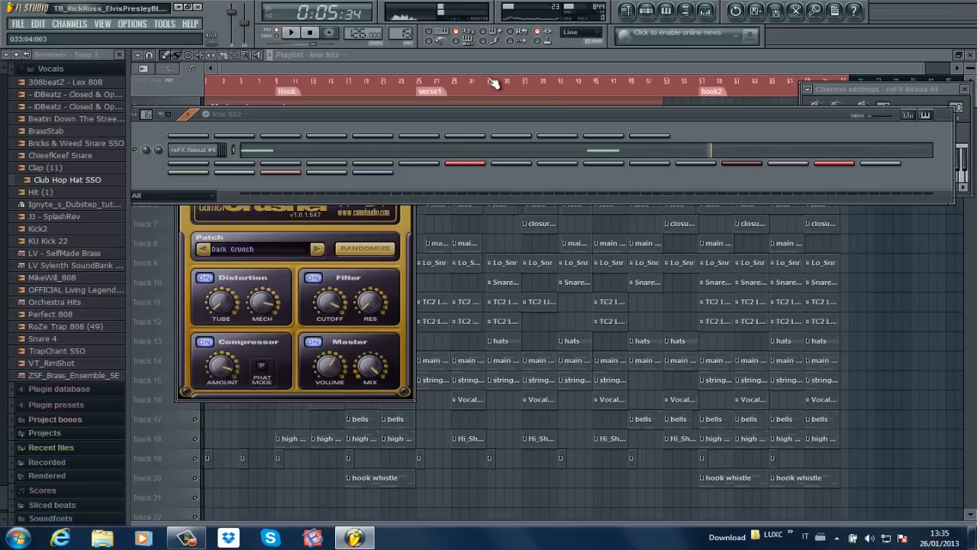
pyautogui.press('space')
# Select the brass for hook pattern, review all its notes in the piano roll, and show its reFX Nexus #5 preset.
pyautogui.moveTo(406, 31); pyautogui.dragTo(405, 23)
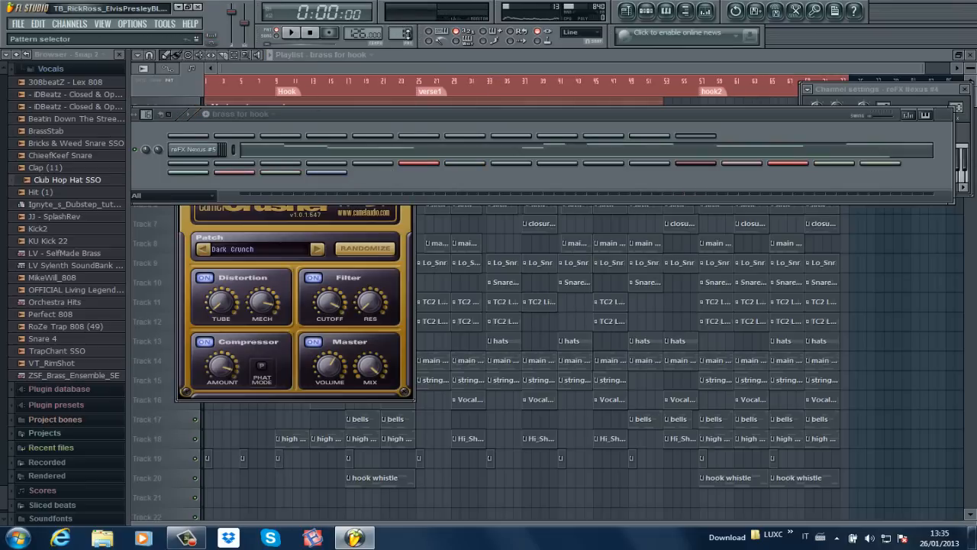
pyautogui.click(386, 158)
pyautogui.moveTo(474, 72); pyautogui.dragTo(739, 72)
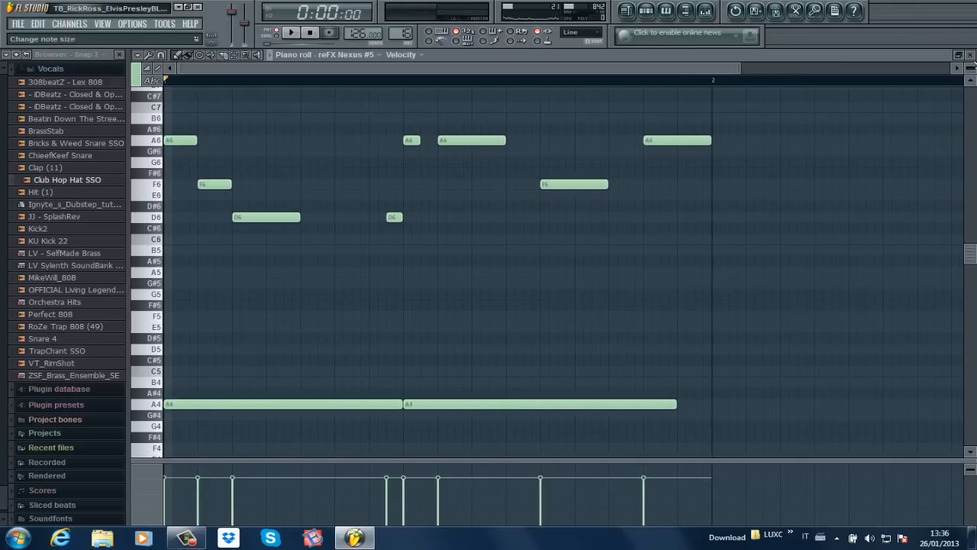
pyautogui.click(971, 55)
pyautogui.click(191, 149)
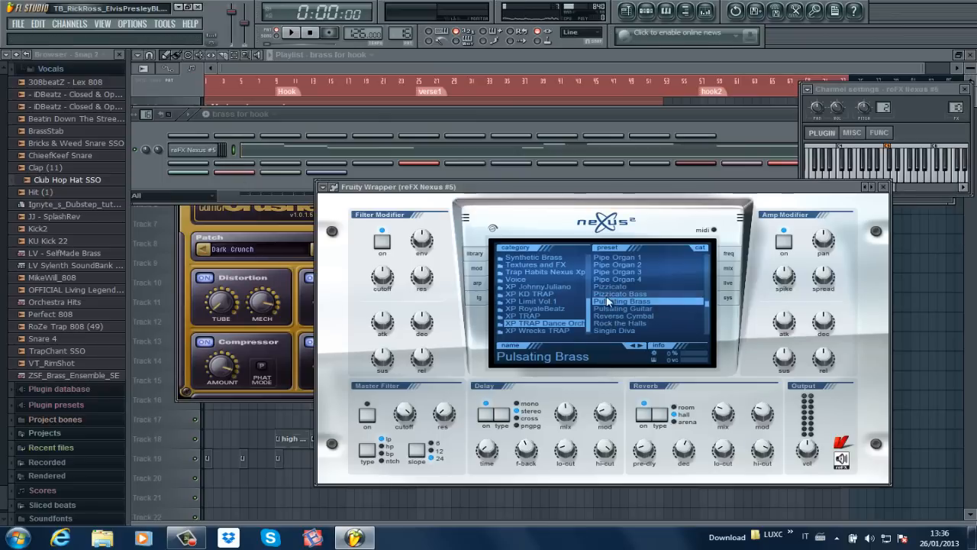
pyautogui.click(885, 187)
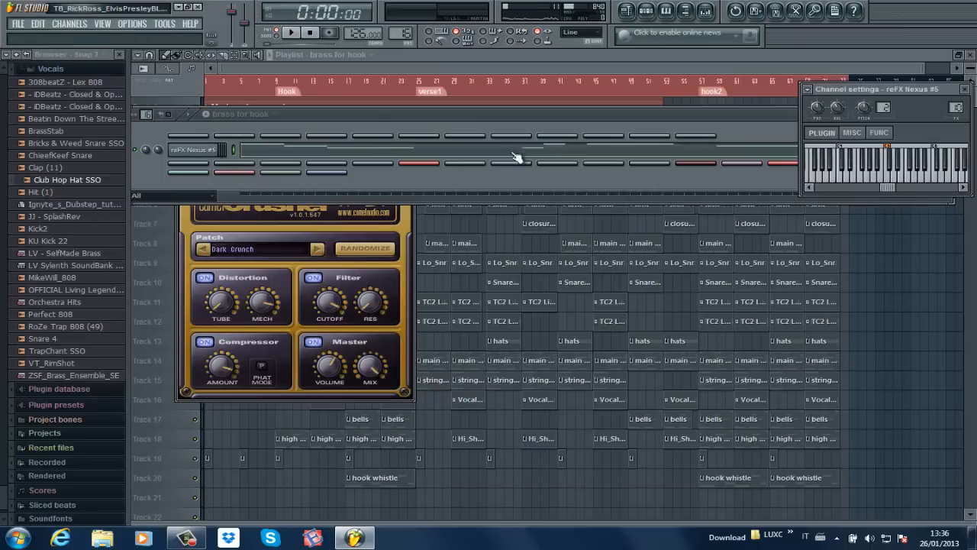
# Play the brass for hook pattern with its reFX Nexus #5 notes shown further along in the piano roll.
pyautogui.click(373, 153)
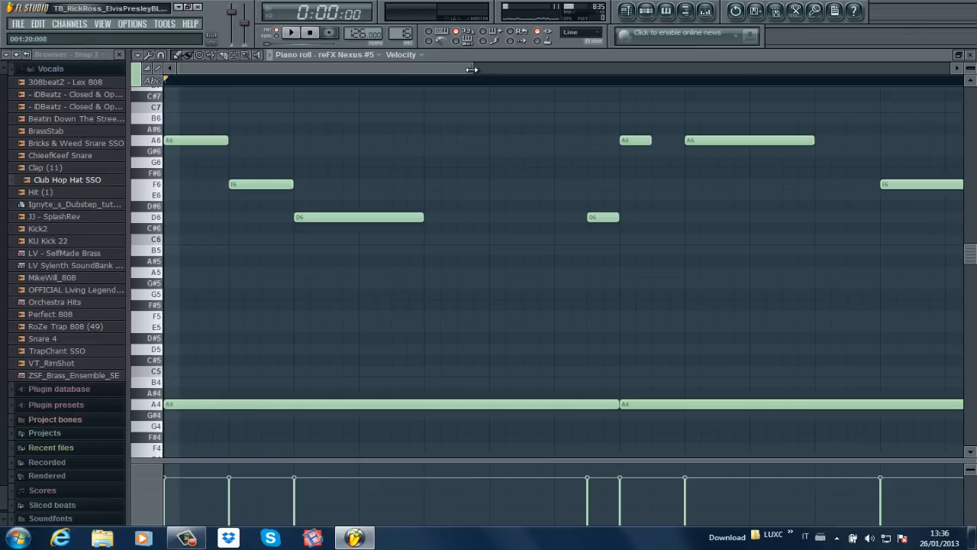
pyautogui.moveTo(472, 70); pyautogui.dragTo(562, 70)
pyautogui.press('space')
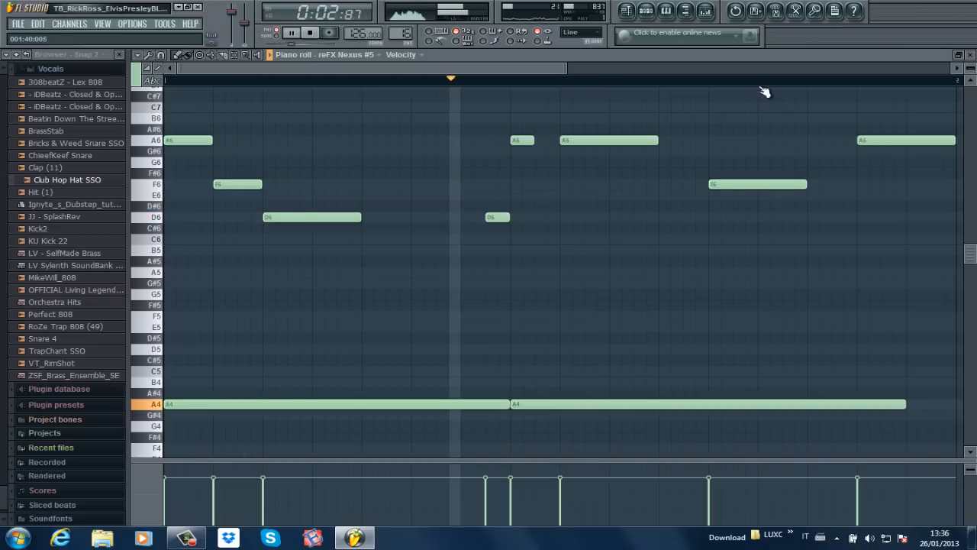
pyautogui.click(972, 55)
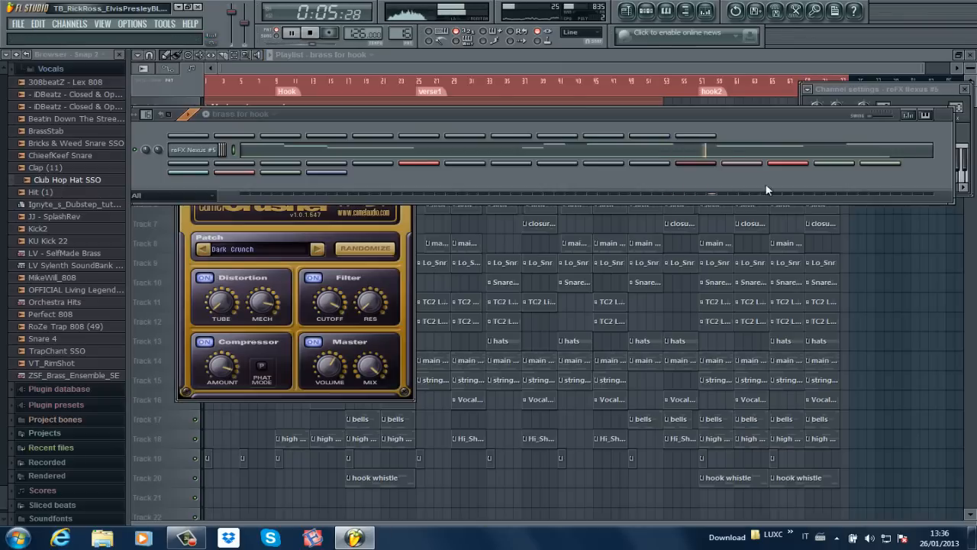
pyautogui.press('space')
# Inspect the Fruity Parametric EQ 2 curve on the reFX Nexus #4 mixer track while playing the brass for hook pattern.
pyautogui.click(705, 12)
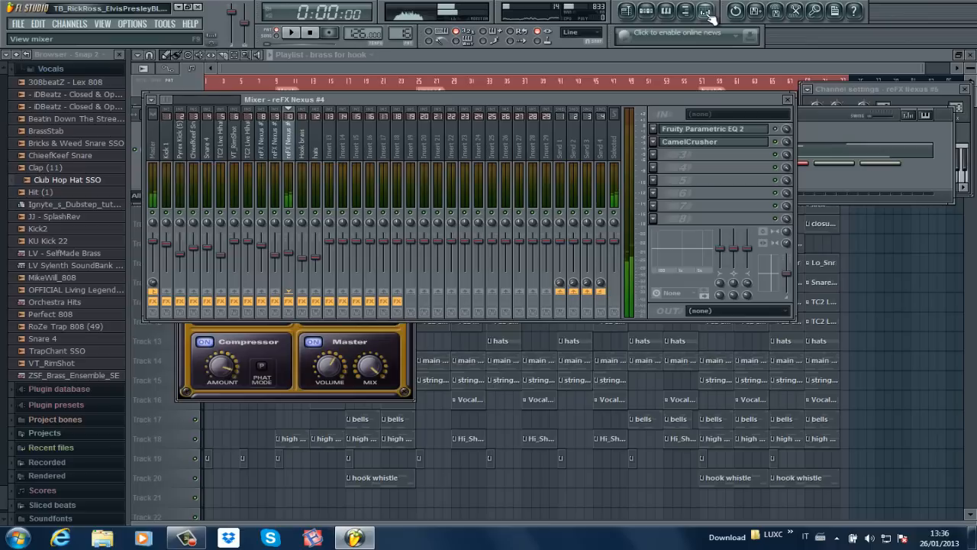
pyautogui.click(716, 132)
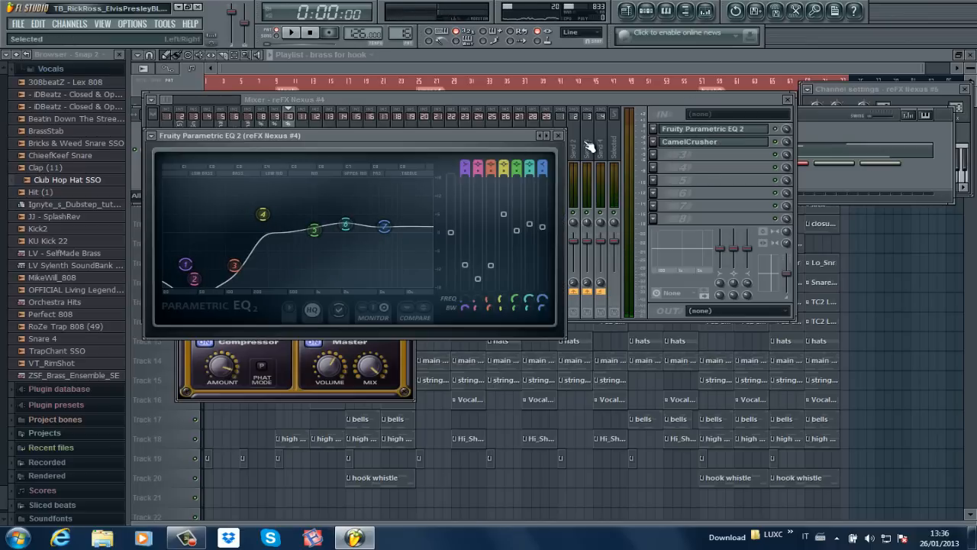
pyautogui.press('space')
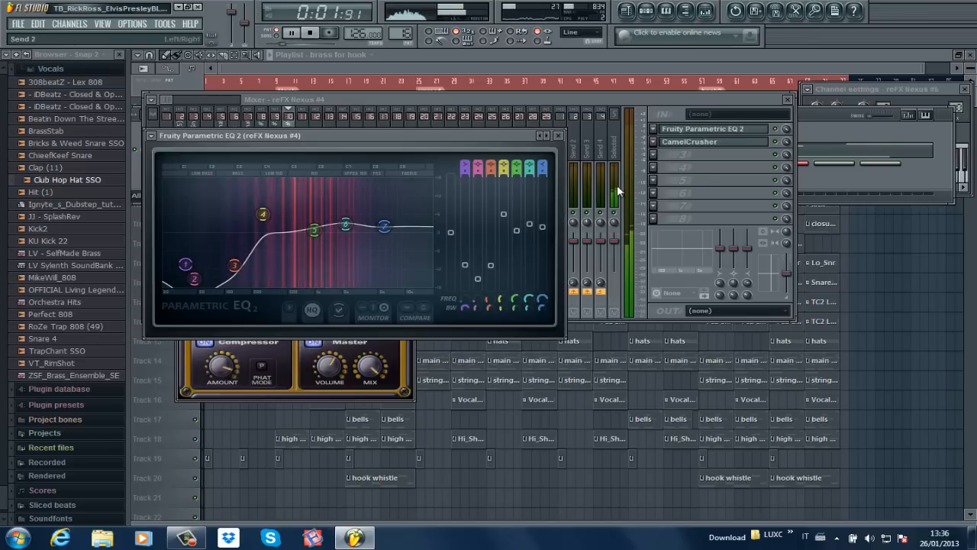
pyautogui.click(788, 100)
pyautogui.press('space')
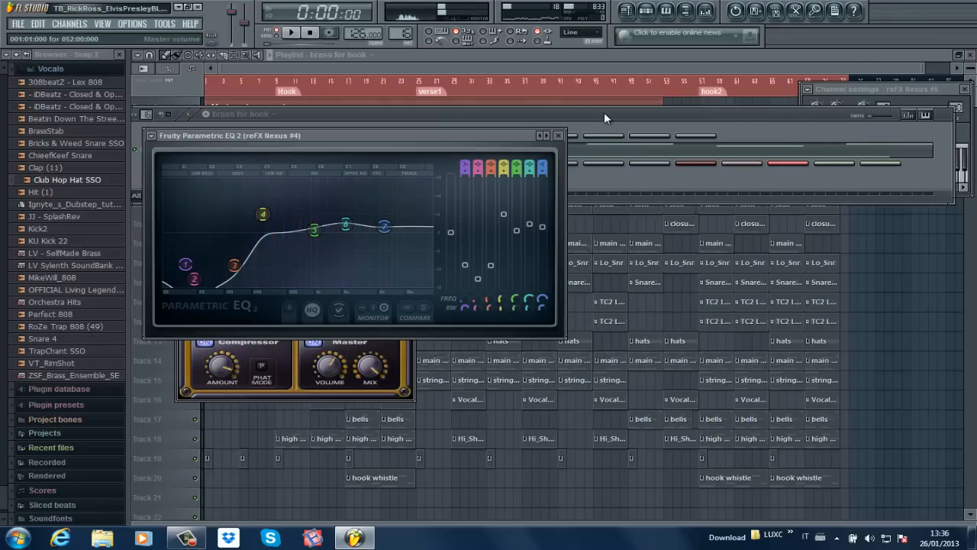
# Select the Vocal_Huh pattern and check the sample settings and waveform of its Vocal_Huh channel.
pyautogui.click(603, 113)
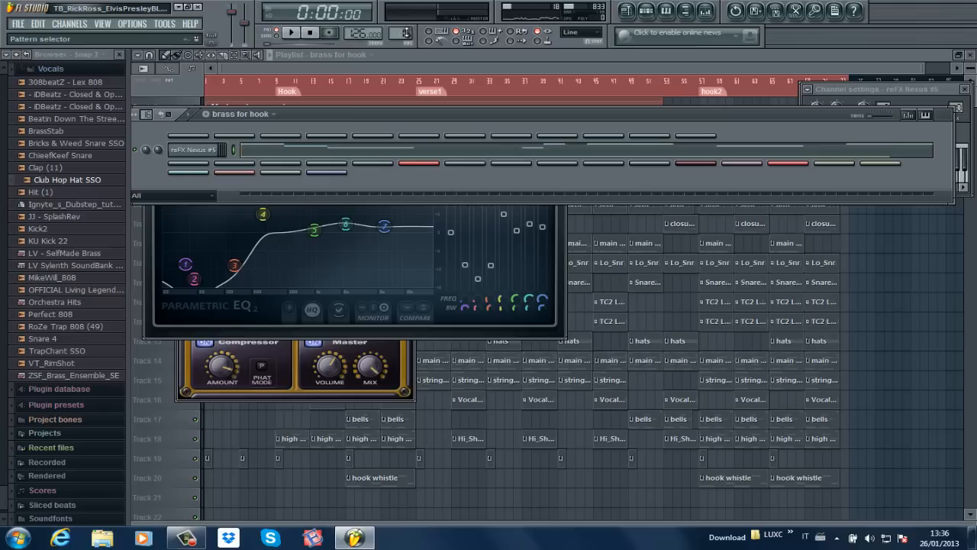
pyautogui.scroll(1, 406, 28)
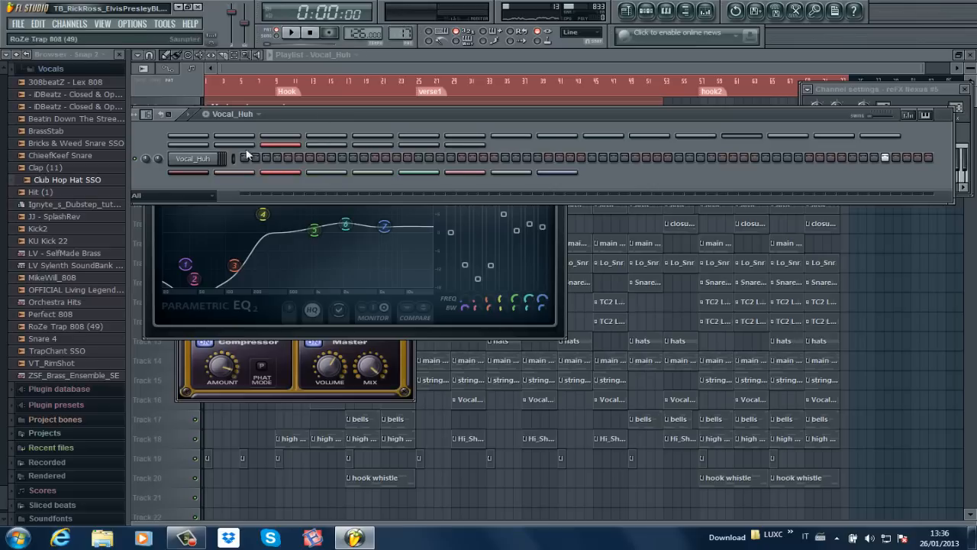
pyautogui.click(197, 166)
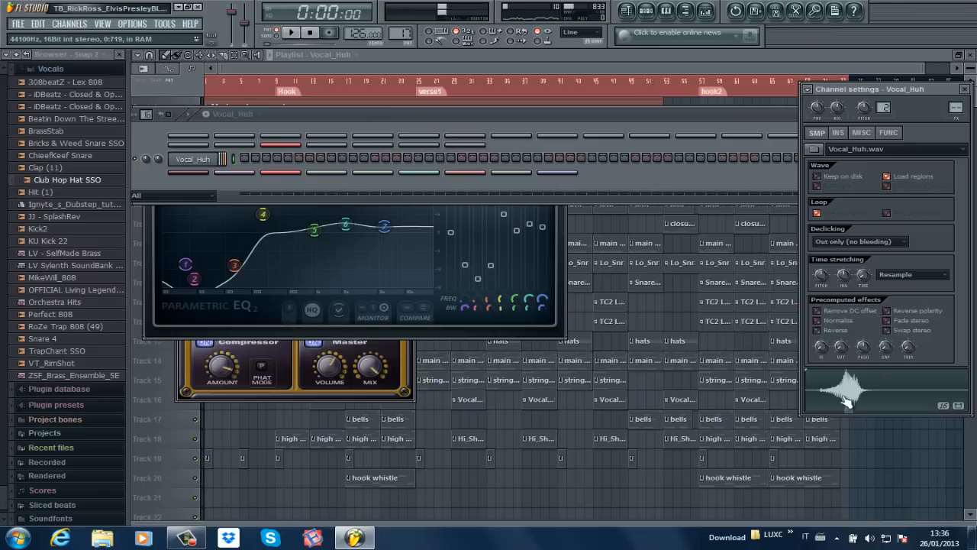
pyautogui.click(490, 117)
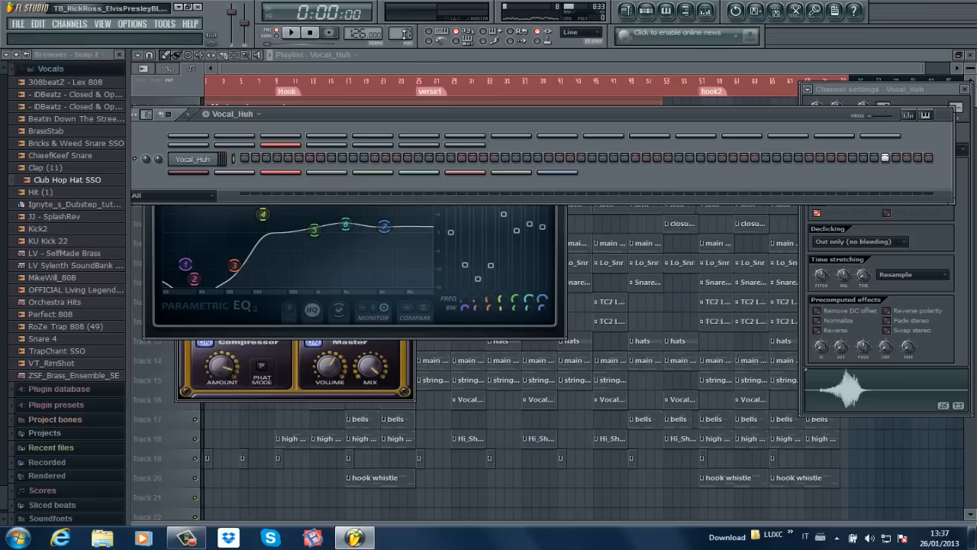
# Select and play the hook whistle pattern with all its reFX Nexus #8 notes in view, and close the Fruity Parametric EQ 2 window.
pyautogui.moveTo(409, 32); pyautogui.dragTo(409, 23)
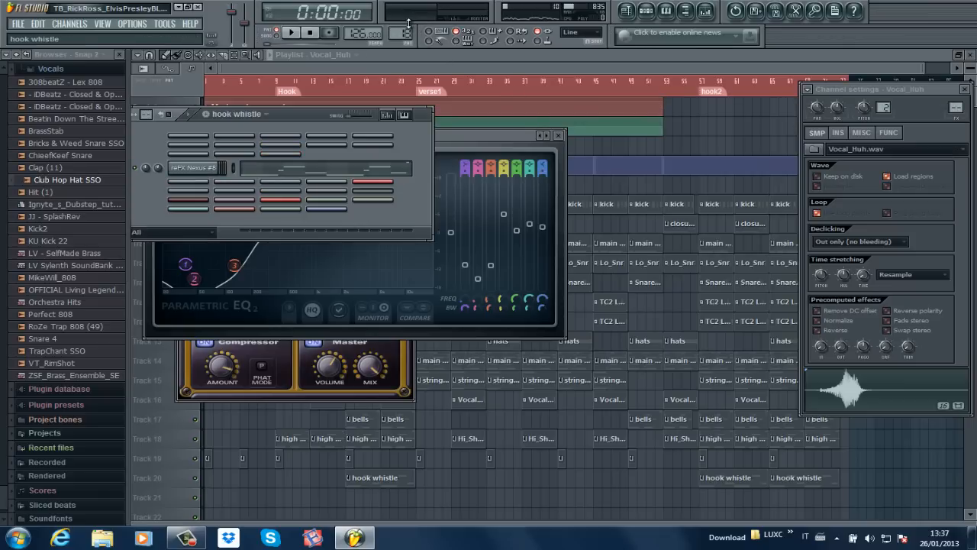
pyautogui.click(304, 177)
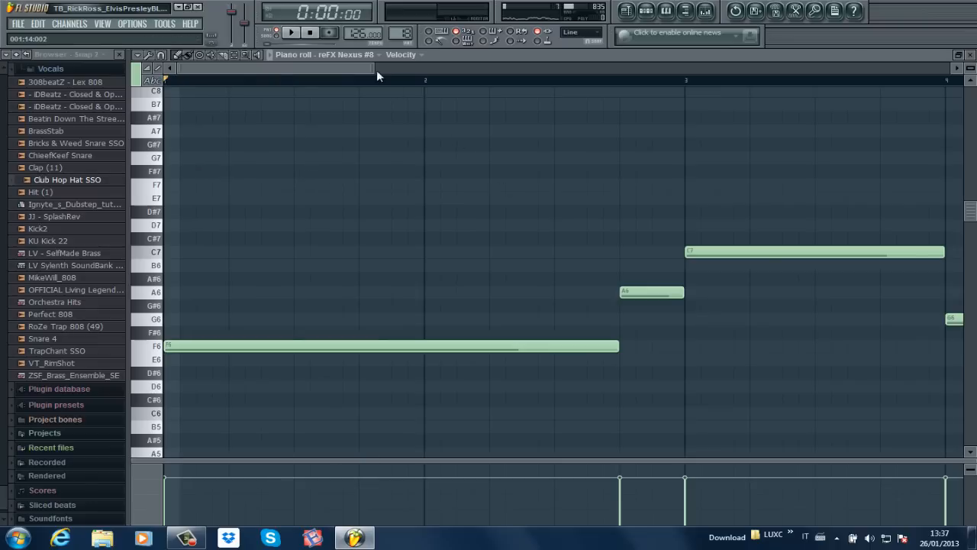
pyautogui.moveTo(375, 69); pyautogui.dragTo(780, 70)
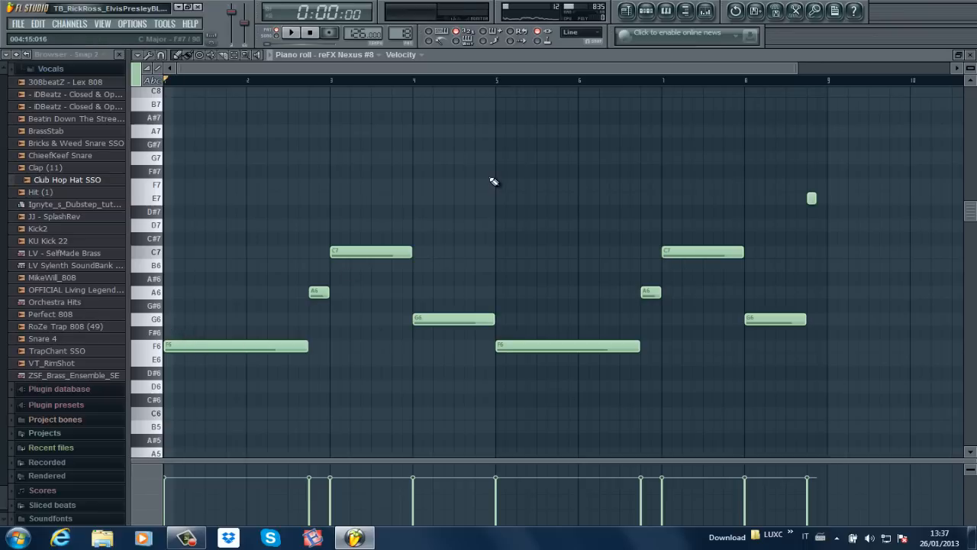
pyautogui.press('space')
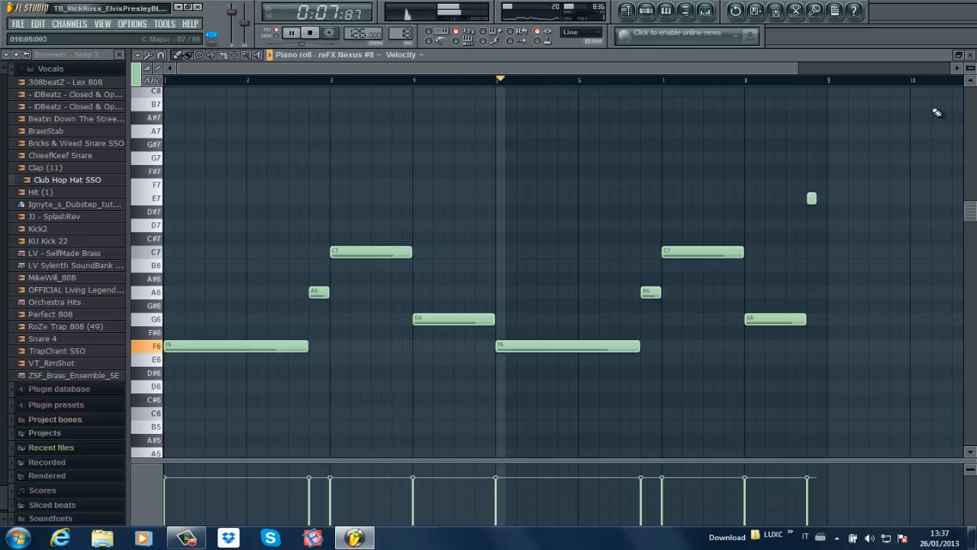
pyautogui.click(971, 56)
pyautogui.press('space')
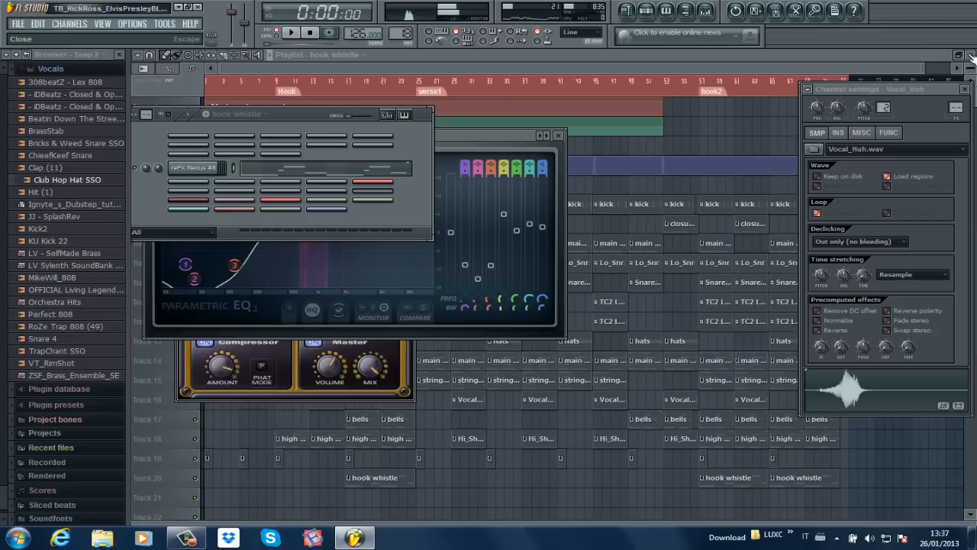
pyautogui.click(457, 136)
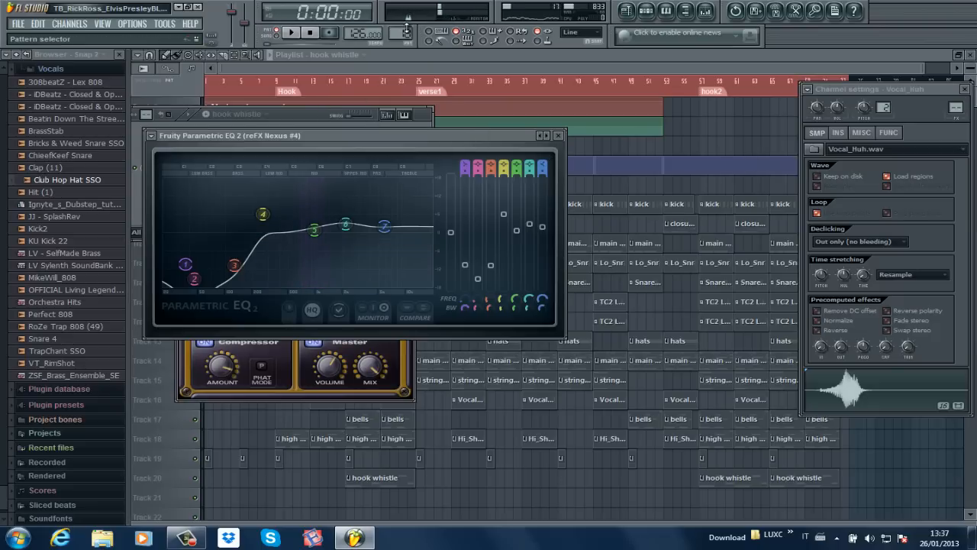
pyautogui.click(558, 135)
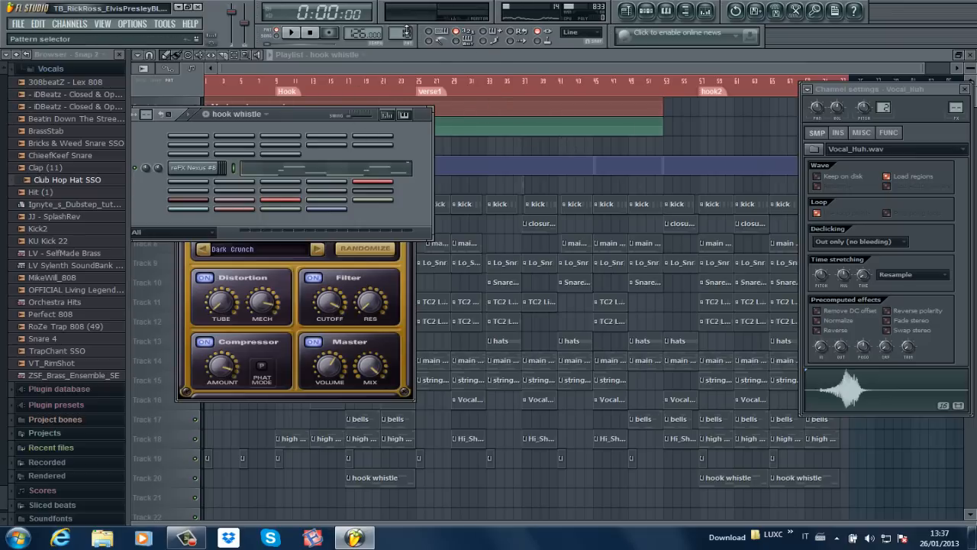
# Select the hats pattern and play it repeatedly with all its Club Hop Hat SSO notes in view in the piano roll.
pyautogui.scroll(1, 406, 25)
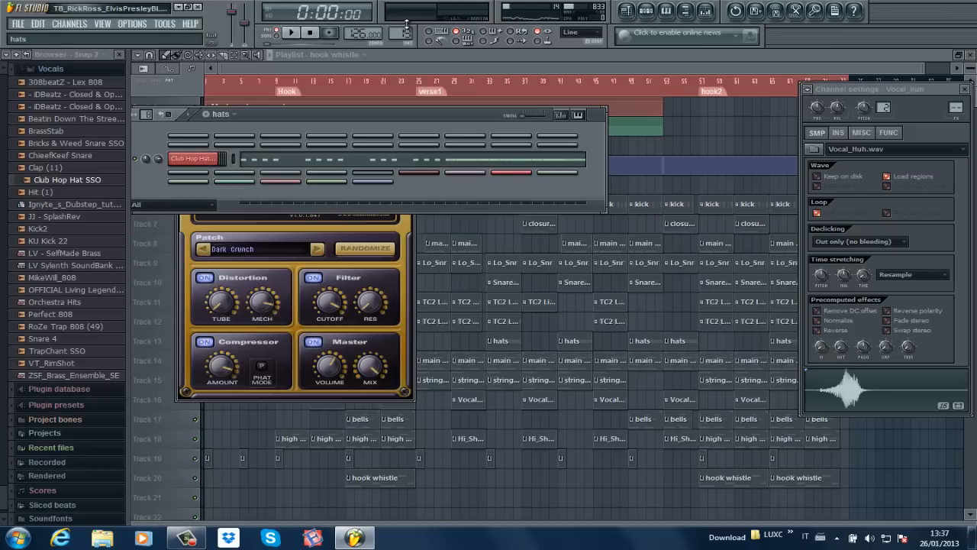
pyautogui.click(251, 164)
pyautogui.moveTo(470, 71); pyautogui.dragTo(650, 65)
pyautogui.press('space')
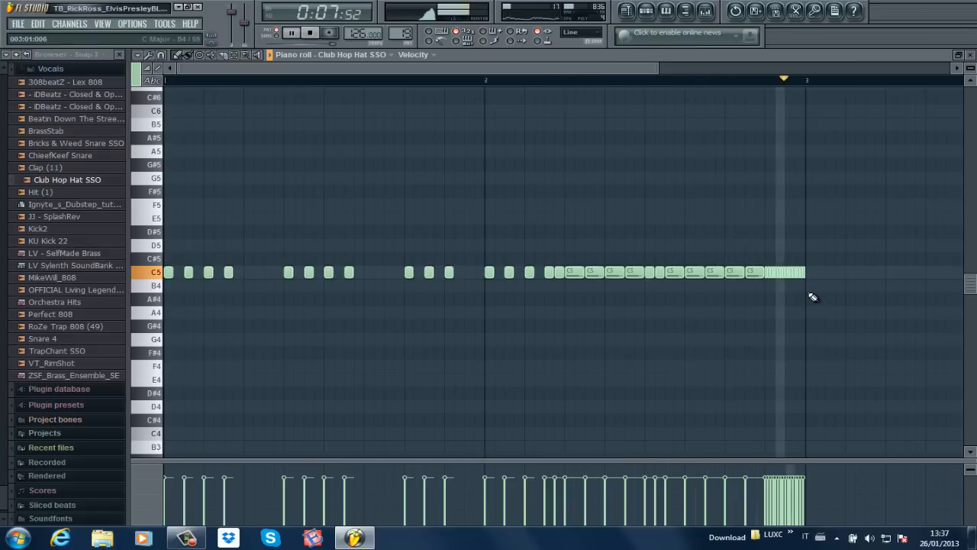
pyautogui.press('space')
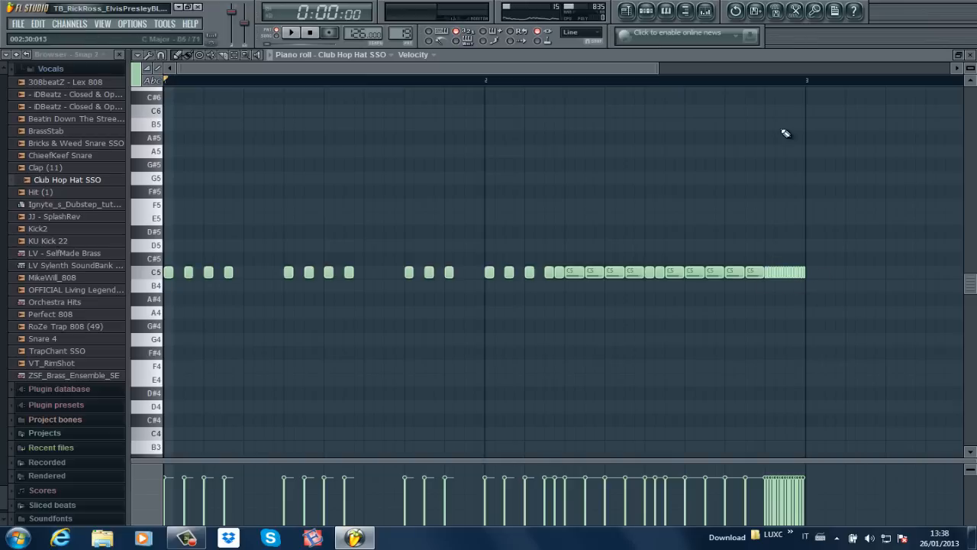
pyautogui.press('space')
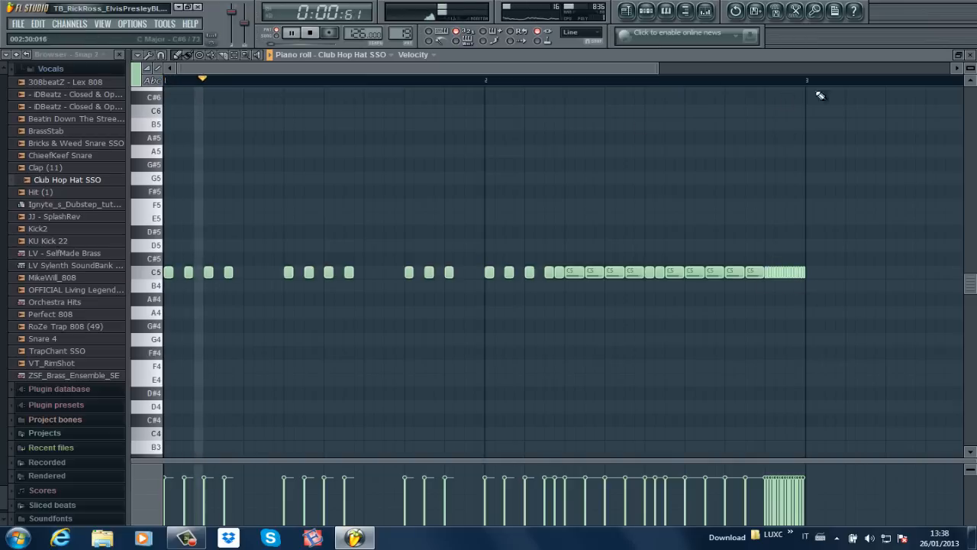
pyautogui.press('space')
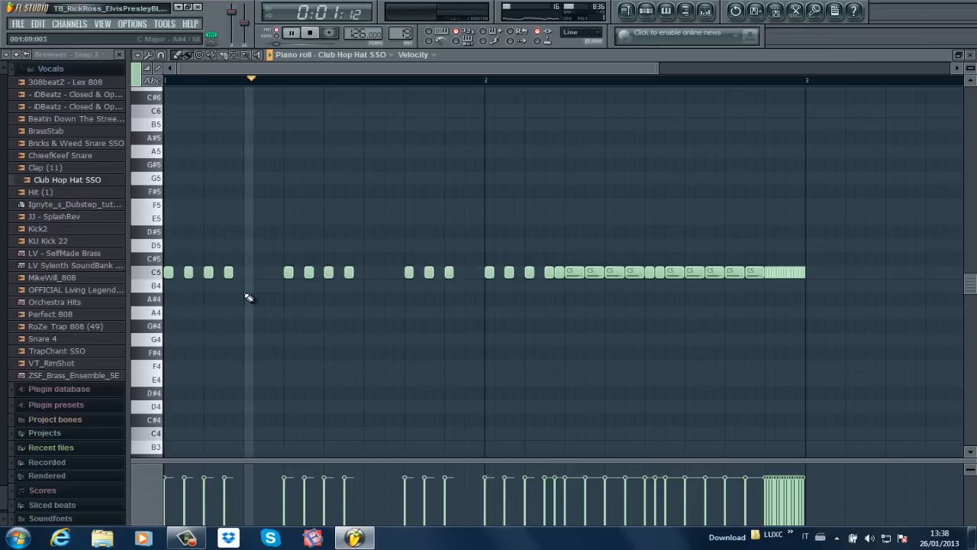
pyautogui.press('space')
pyautogui.click(973, 56)
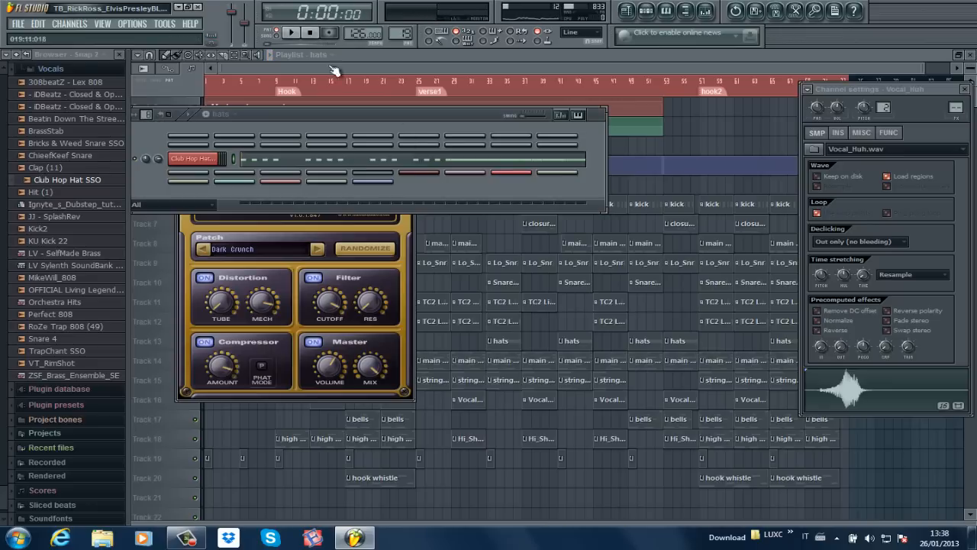
# Select the closure 808 pattern and play it with all its RoZe Trap 808 (49) notes in view in the piano roll.
pyautogui.scroll(1, 408, 31)
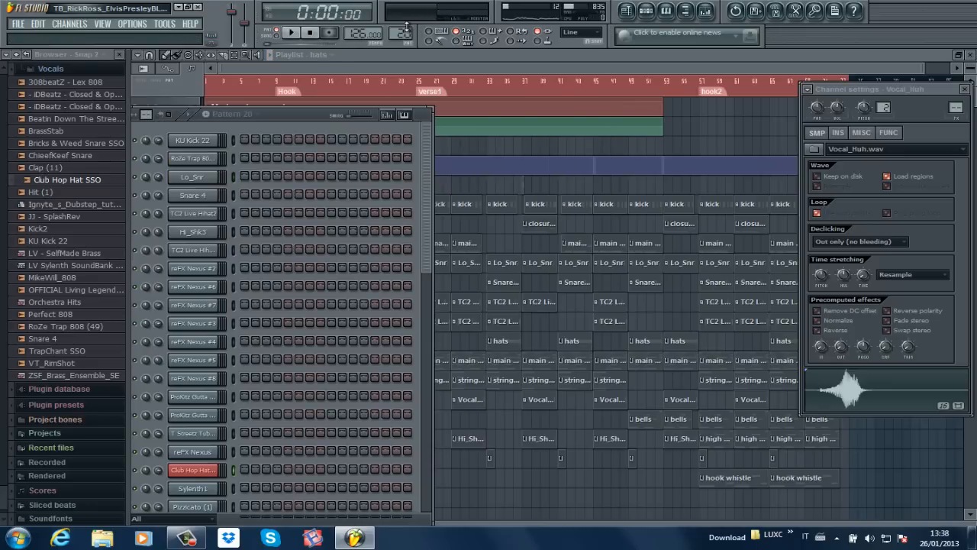
pyautogui.moveTo(407, 30); pyautogui.dragTo(411, 114)
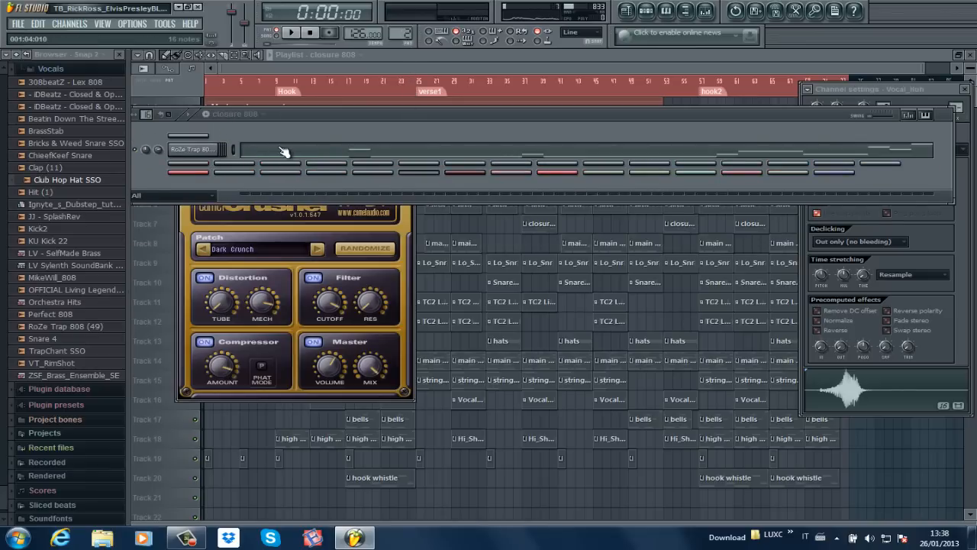
pyautogui.click(283, 151)
pyautogui.moveTo(470, 69); pyautogui.dragTo(678, 65)
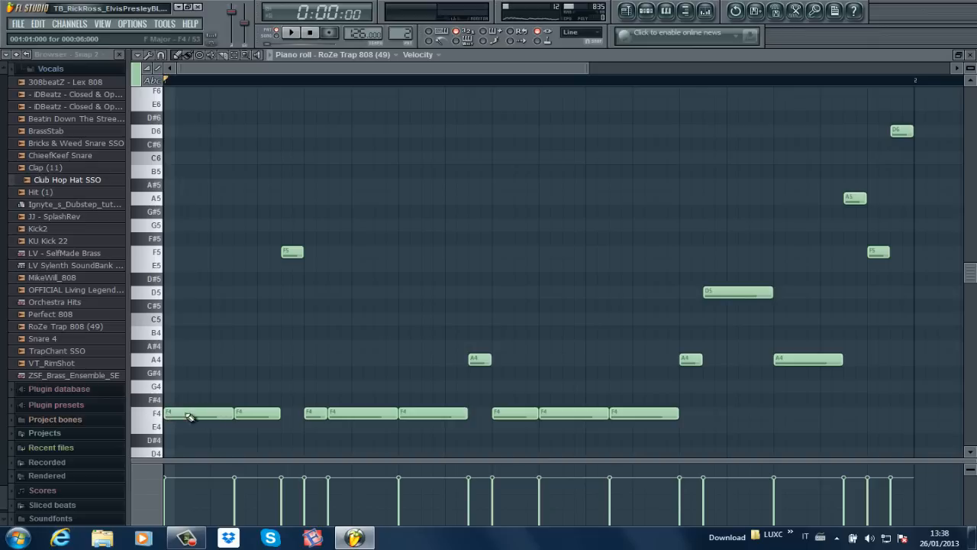
pyautogui.press('space')
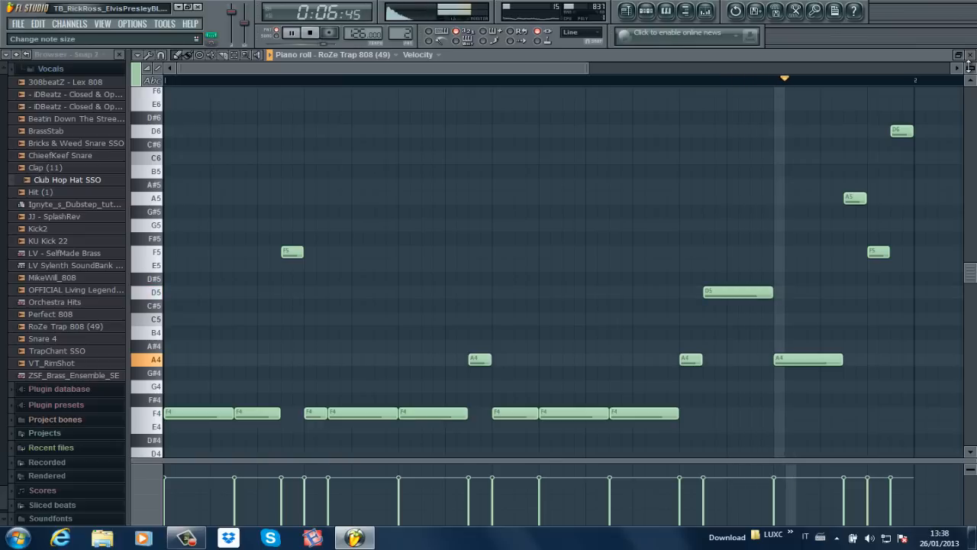
pyautogui.press('space')
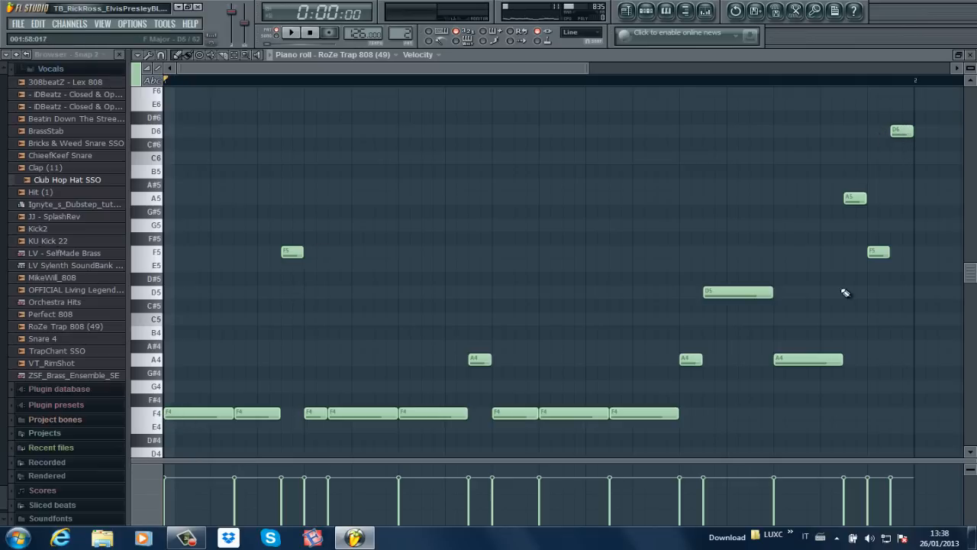
pyautogui.click(970, 55)
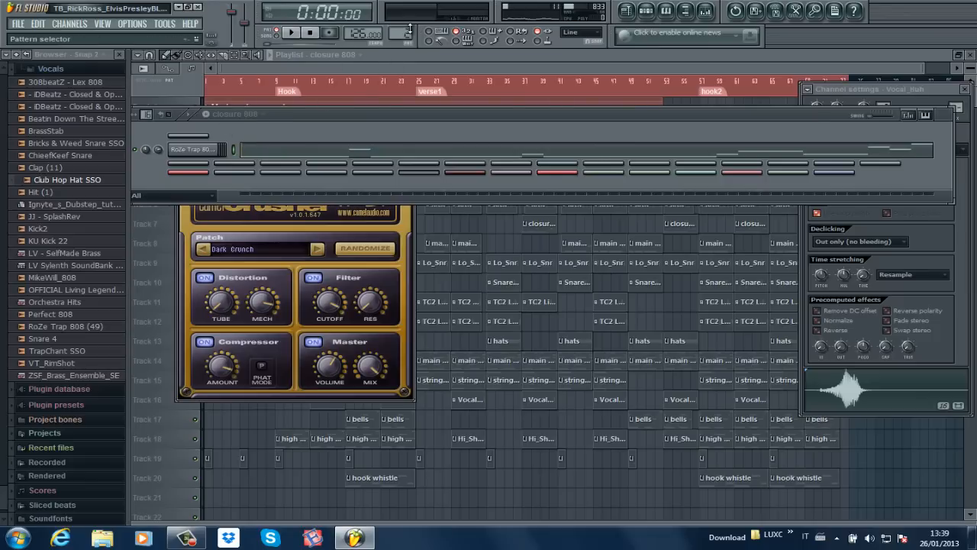
# Select the main 808 pattern and play it with all its RoZe Trap 808 (49) notes in view in the piano roll.
pyautogui.scroll(-1, 410, 30)
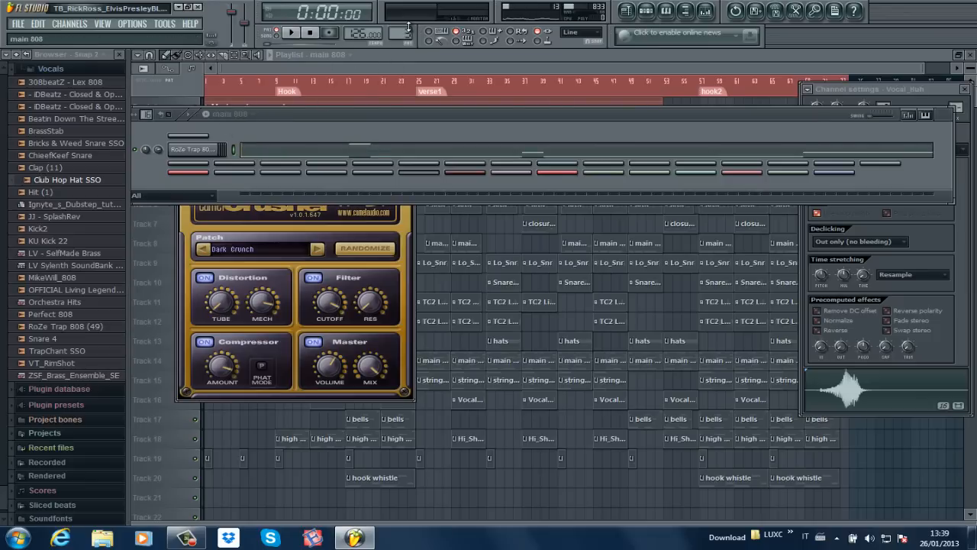
pyautogui.scroll(1, 409, 31)
pyautogui.scroll(-1, 409, 34)
pyautogui.click(267, 155)
pyautogui.moveTo(467, 71); pyautogui.dragTo(412, 81)
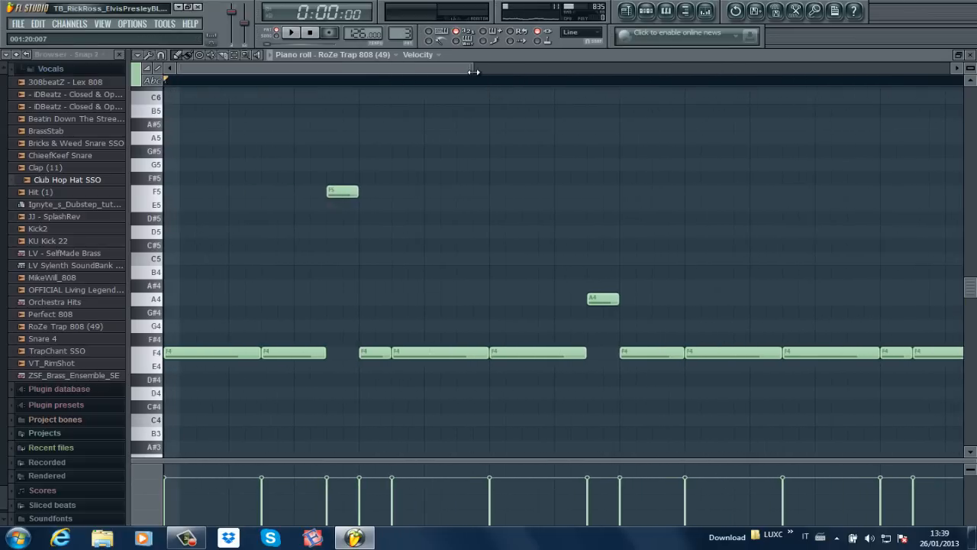
pyautogui.moveTo(473, 71); pyautogui.dragTo(663, 70)
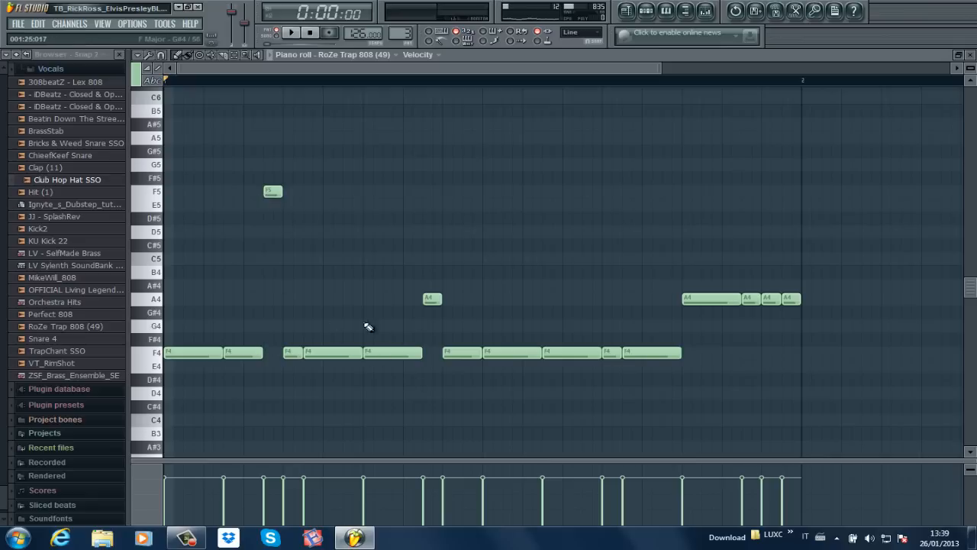
pyautogui.press('space')
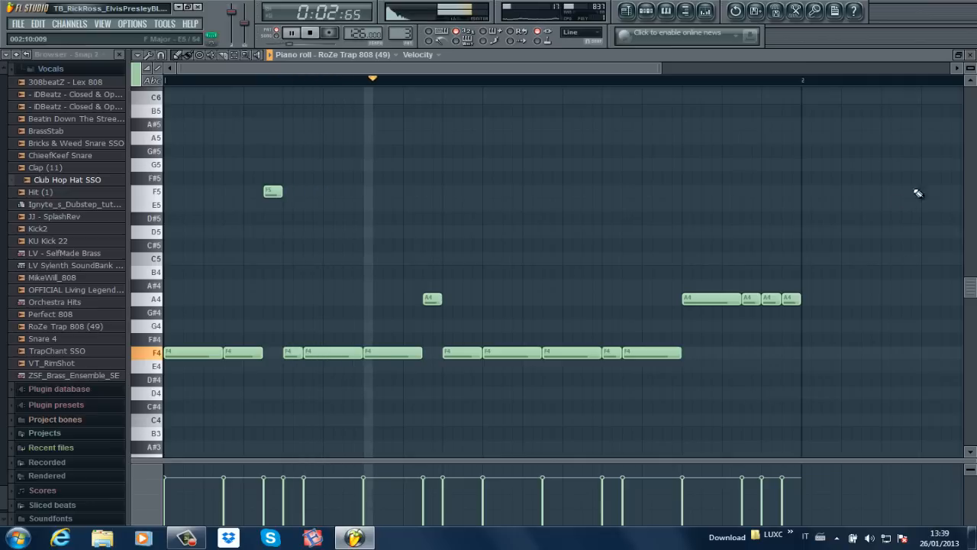
pyautogui.press('space')
pyautogui.click(971, 57)
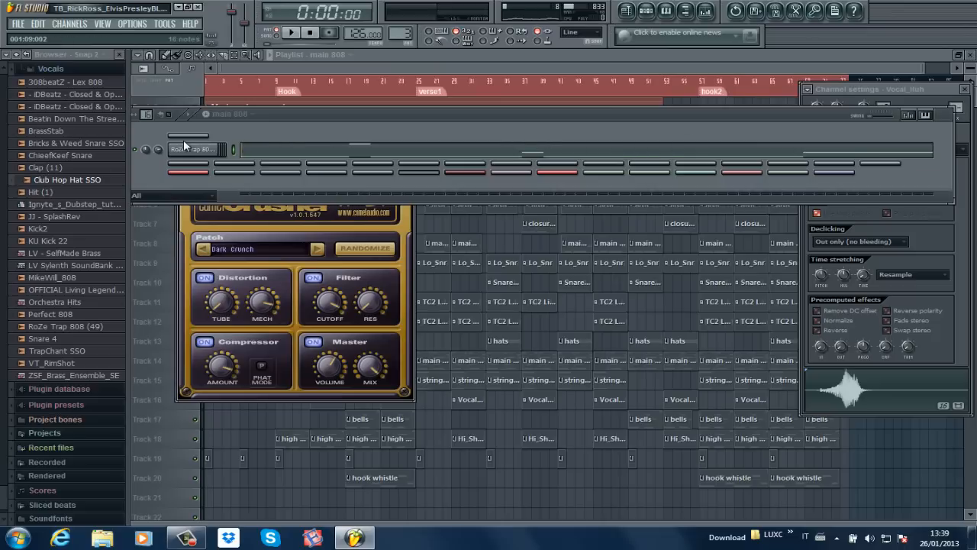
# Show the channel settings of the RoZe Trap 808 (49) sample and the effects on the Pyrex Kick (5) mixer track.
pyautogui.click(206, 150)
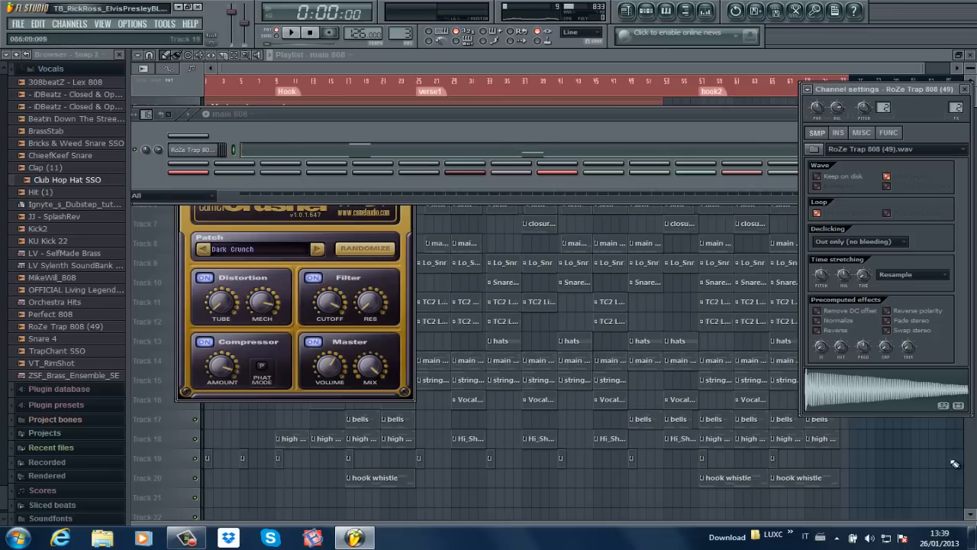
pyautogui.click(706, 11)
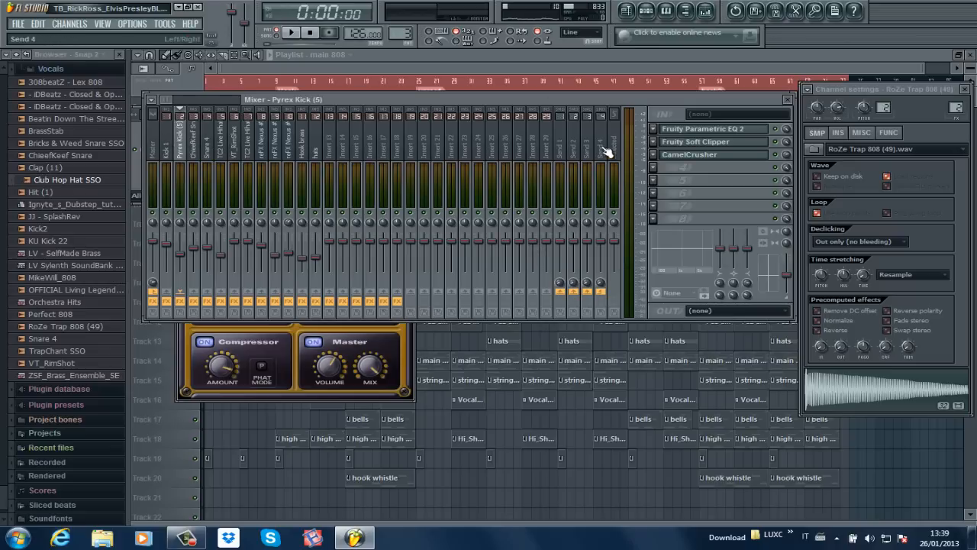
pyautogui.moveTo(618, 99); pyautogui.dragTo(620, 165)
# Review the Fruity Parametric EQ 2 curve on the Pyrex Kick (5) track while playing the main 808 pattern, and close its window.
pyautogui.click(681, 200)
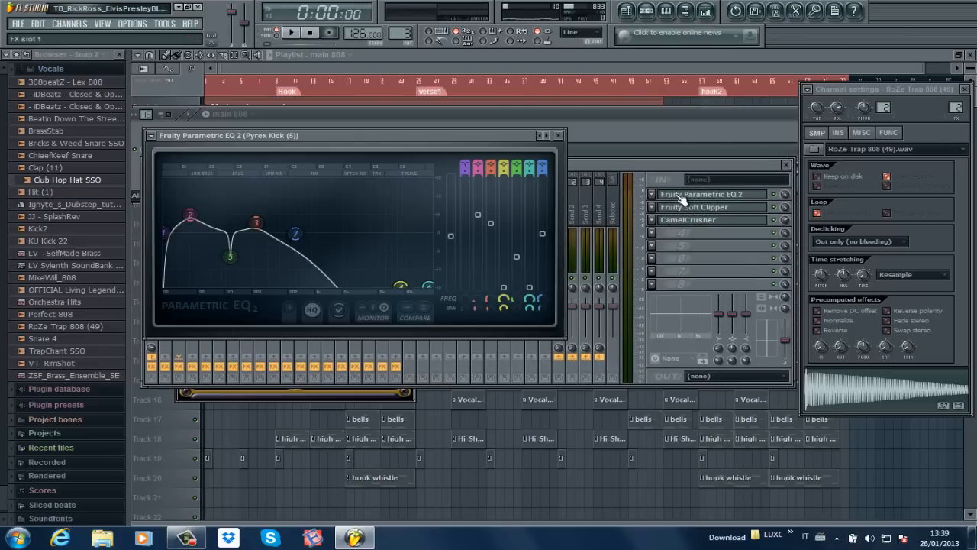
pyautogui.press('space')
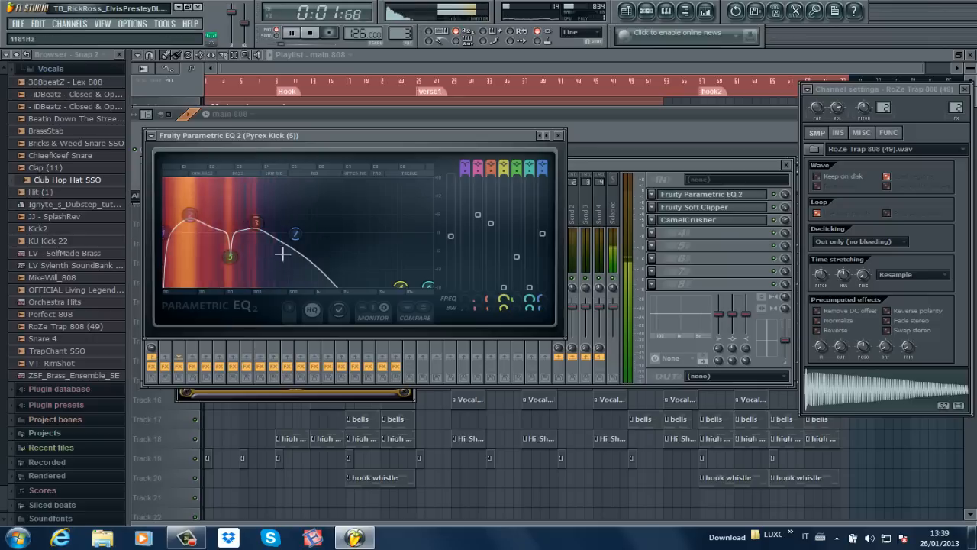
pyautogui.press('space')
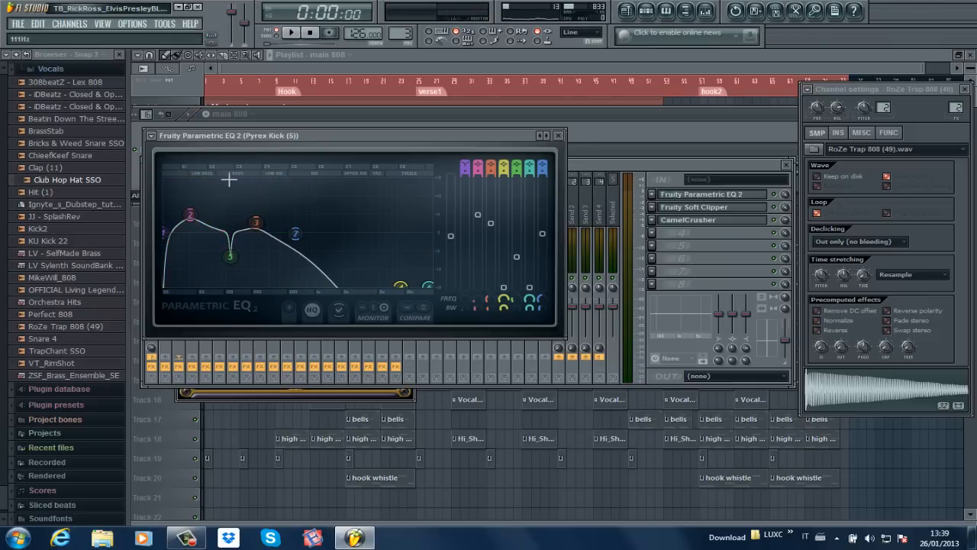
pyautogui.press('space')
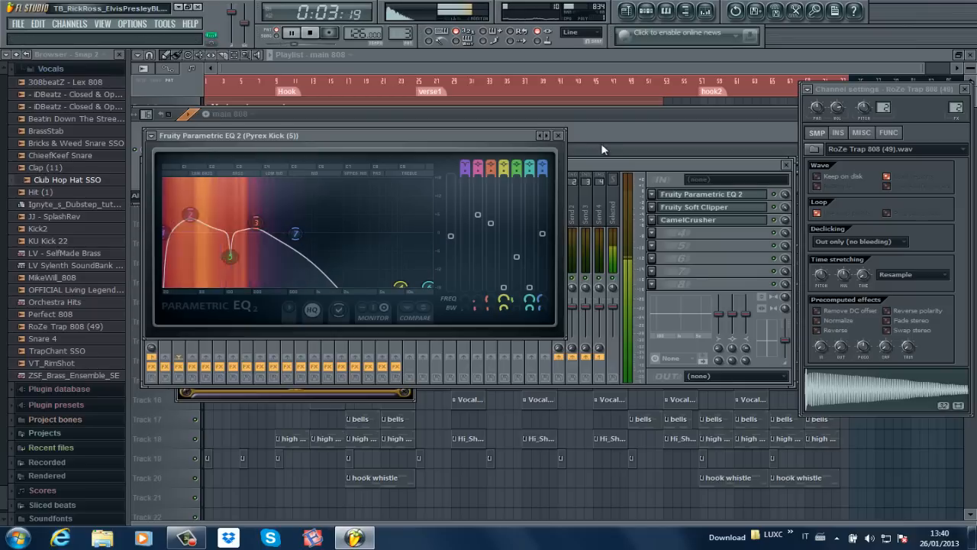
pyautogui.click(558, 135)
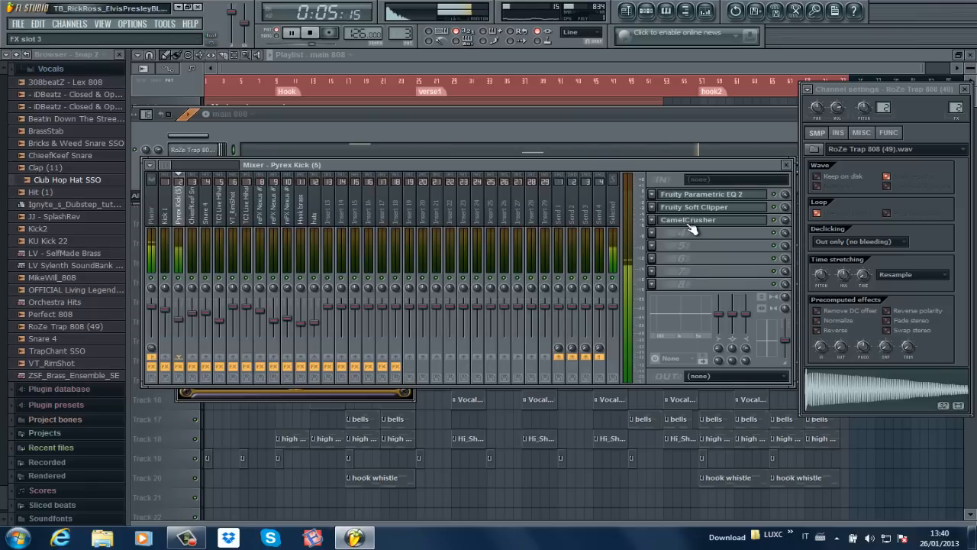
# Review the CamelCrusher settings on the Pyrex Kick (5) track and replay the main 808 pattern with them in view.
pyautogui.press('space')
pyautogui.click(690, 226)
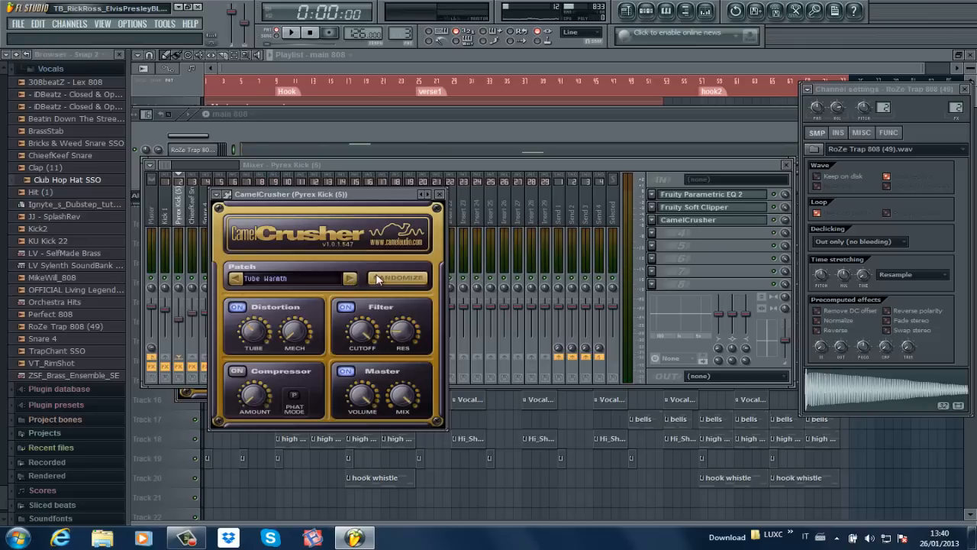
pyautogui.press('space')
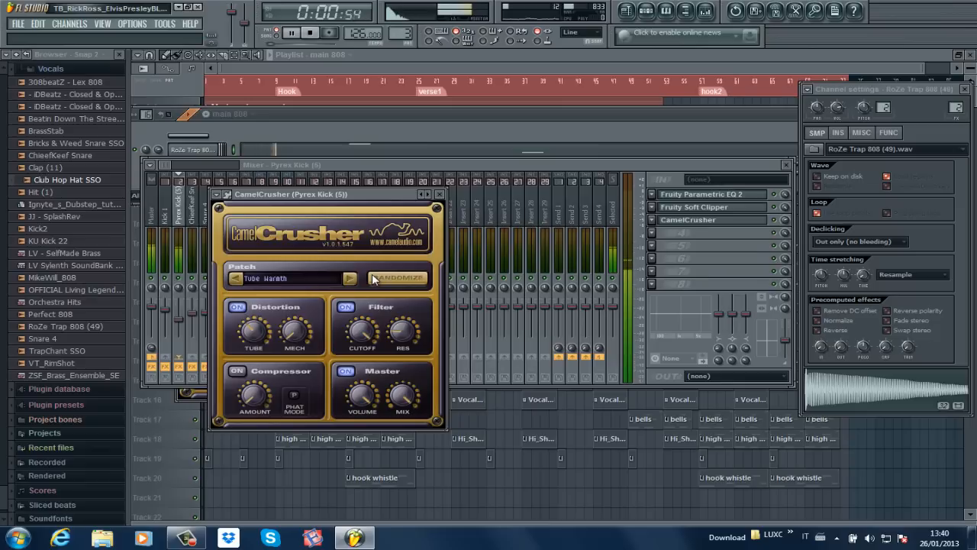
# Check the main 808 pattern's RoZe Trap 808 (49) notes in the piano roll during playback, stop it and close the piano roll.
pyautogui.click(517, 113)
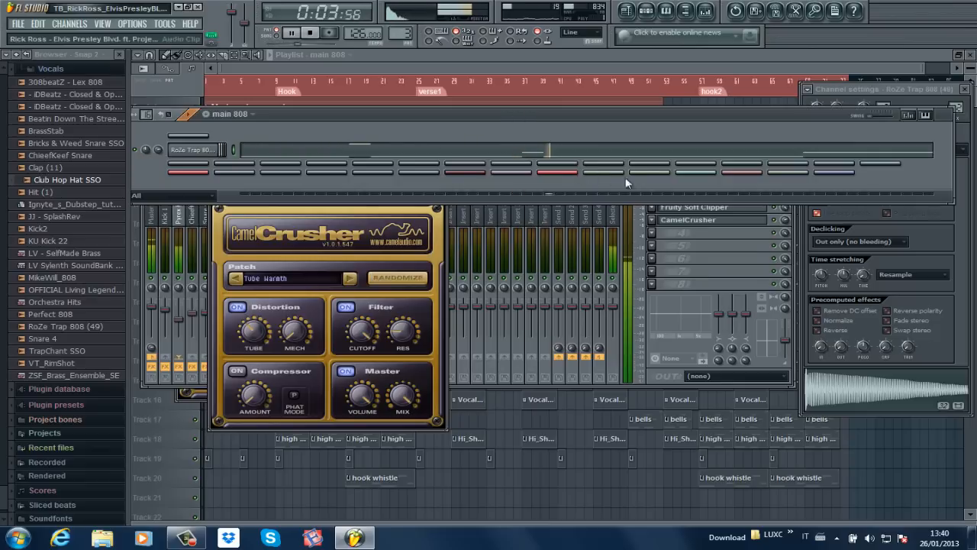
pyautogui.click(338, 151)
pyautogui.moveTo(471, 67); pyautogui.dragTo(893, 68)
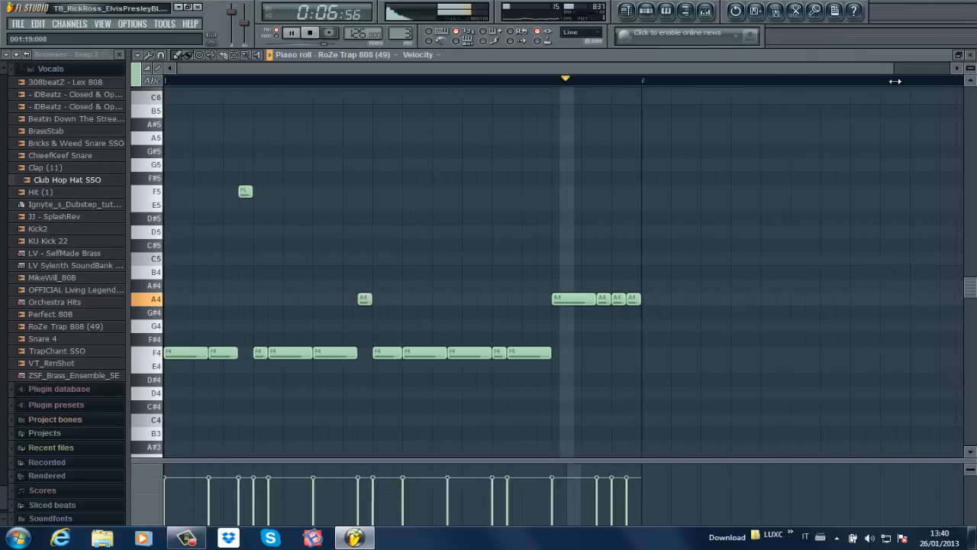
pyautogui.press('space')
pyautogui.click(969, 55)
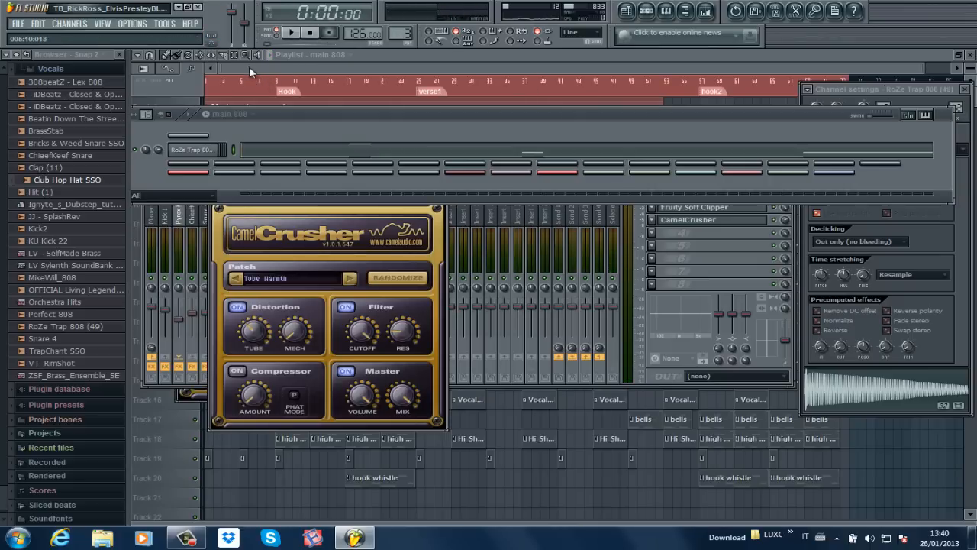
# Bring the playlist to the front and examine the full arrangement of pattern clips and envelopes from the first bar through hook2.
pyautogui.click(222, 90)
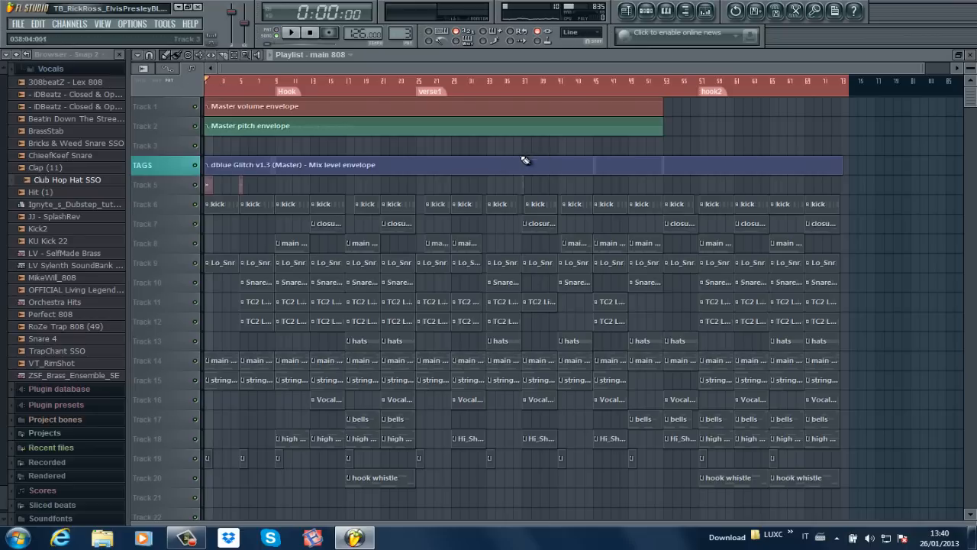
pyautogui.moveTo(971, 69); pyautogui.dragTo(816, 70)
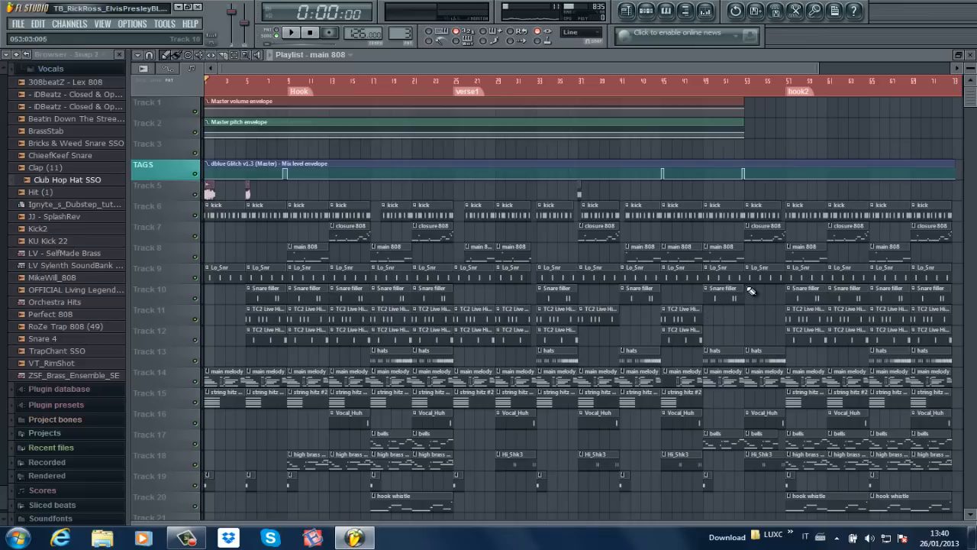
pyautogui.moveTo(817, 70)
pyautogui.mouseDown()
pyautogui.moveTo(874, 70)
pyautogui.moveTo(822, 70)
pyautogui.mouseUp()
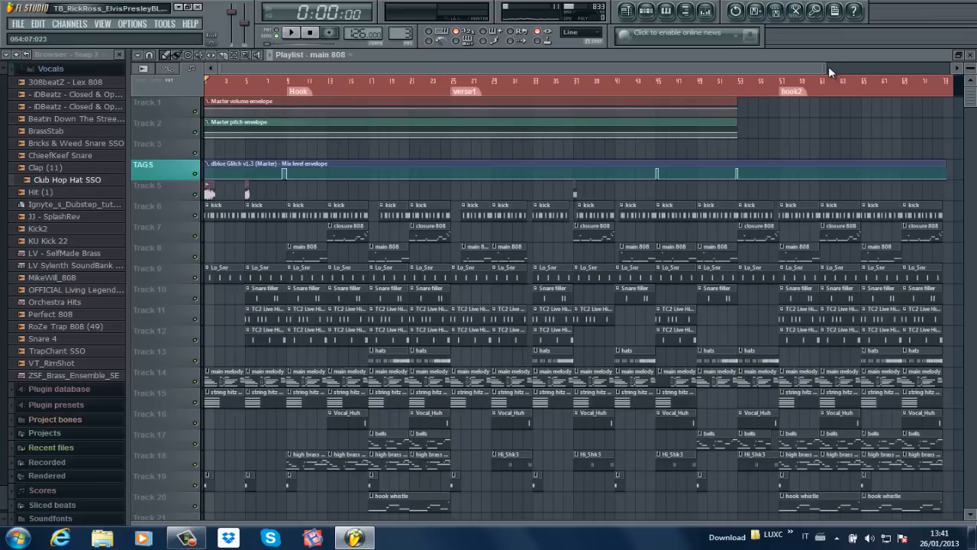
pyautogui.moveTo(829, 68); pyautogui.dragTo(919, 68)
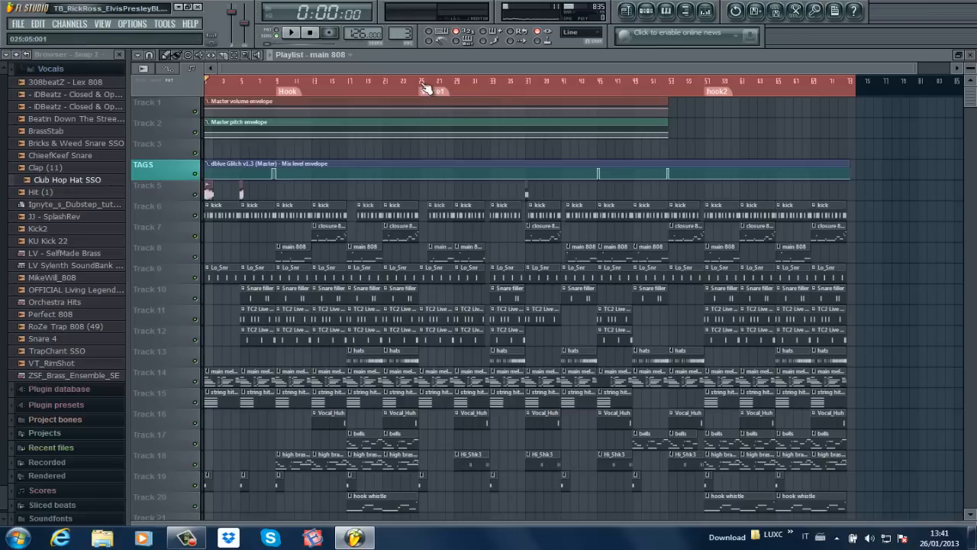
# Save the project and play the song from the start with the full arrangement in view.
pyautogui.hotkey('ctrl', 's')
pyautogui.moveTo(972, 69); pyautogui.dragTo(42, 67)
pyautogui.press('space')
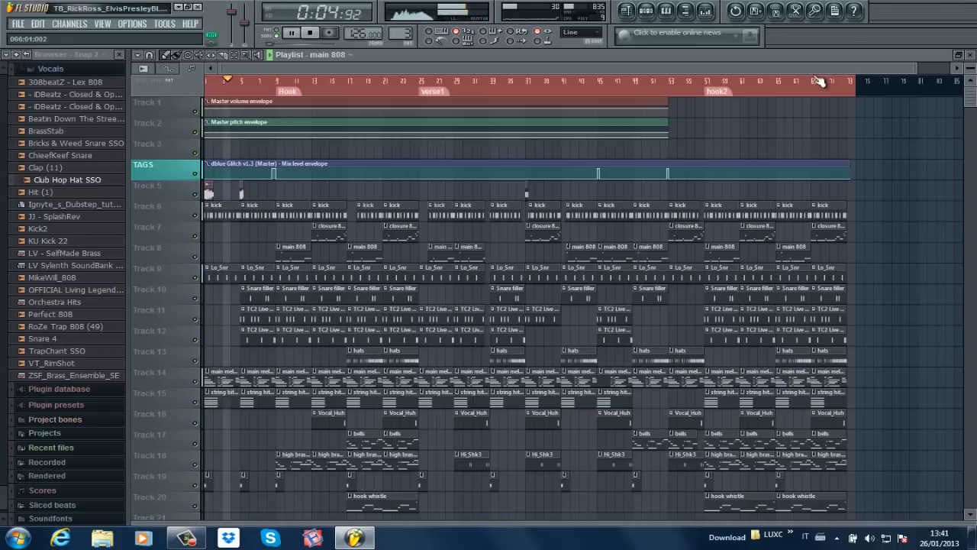
# Follow the song's playback through the intro and Hook into verse1, with the clips below the master envelopes in closer view.
pyautogui.moveTo(915, 67); pyautogui.dragTo(547, 60)
pyautogui.moveTo(971, 99); pyautogui.dragTo(974, 117)
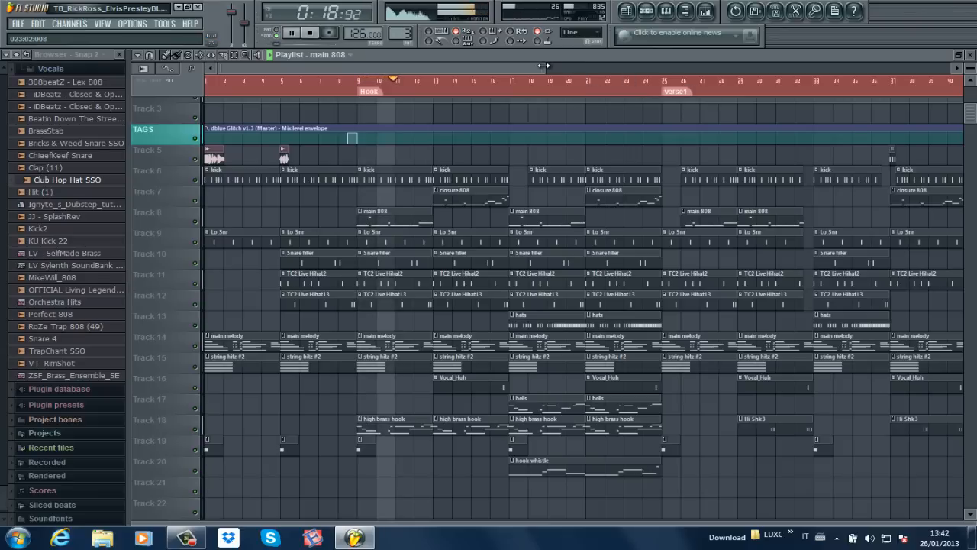
pyautogui.moveTo(578, 68); pyautogui.dragTo(384, 66)
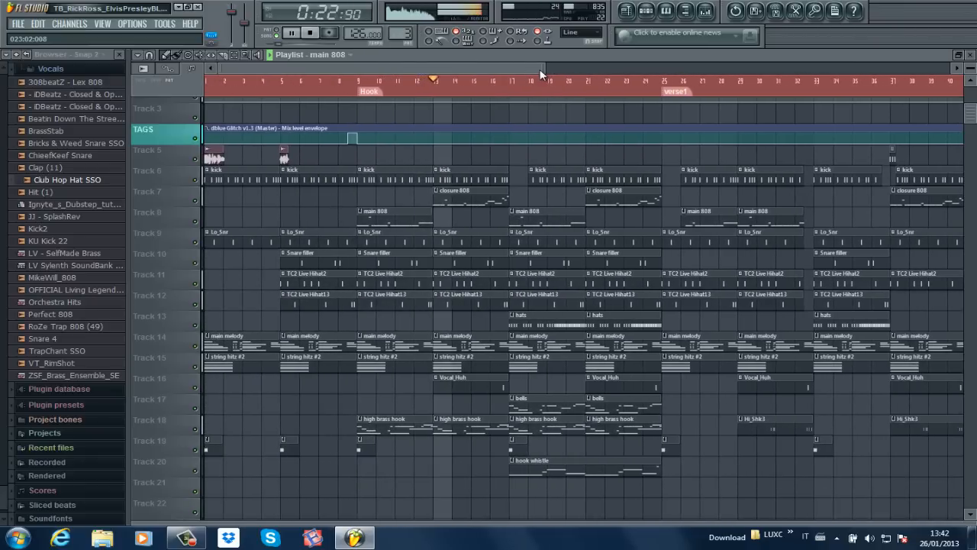
pyautogui.moveTo(544, 67); pyautogui.dragTo(655, 67)
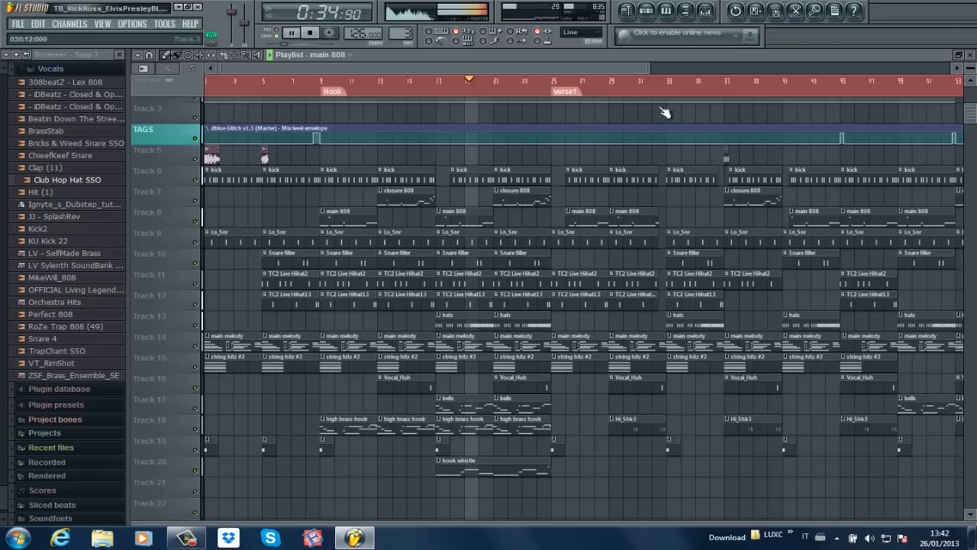
pyautogui.moveTo(649, 68); pyautogui.dragTo(761, 55)
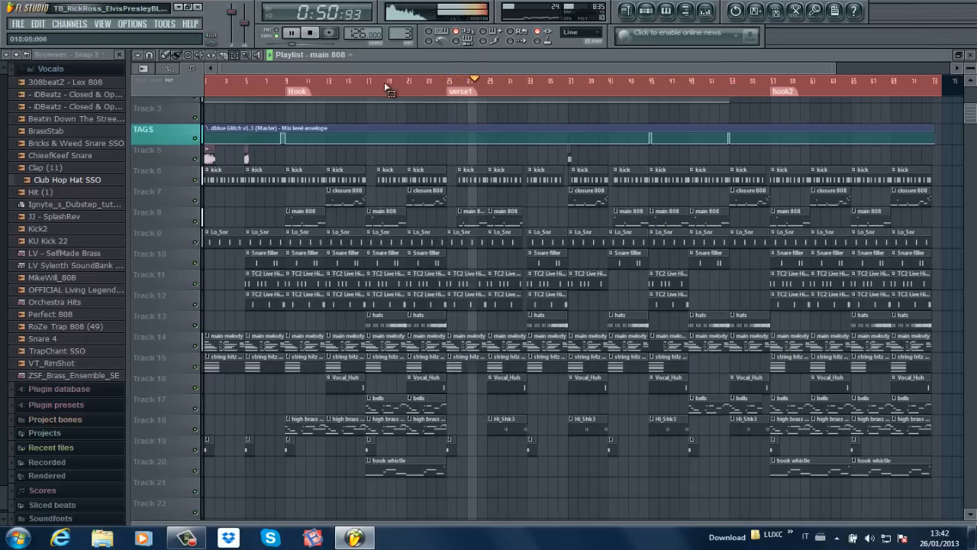
# Select the playlist range from the start of verse1 to the end of hook2 and follow playback to the end of the arrangement.
pyautogui.moveTo(449, 83); pyautogui.dragTo(931, 96)
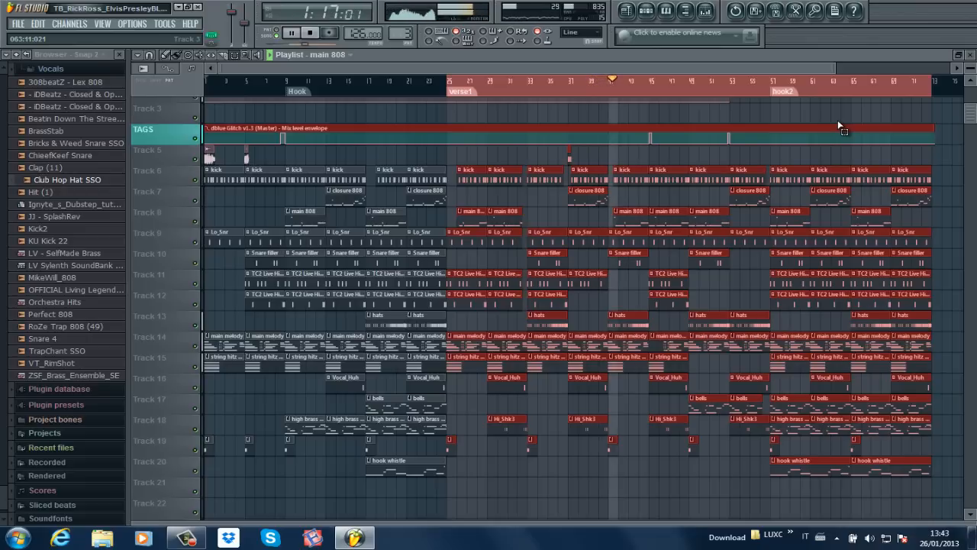
pyautogui.moveTo(836, 67); pyautogui.dragTo(811, 67)
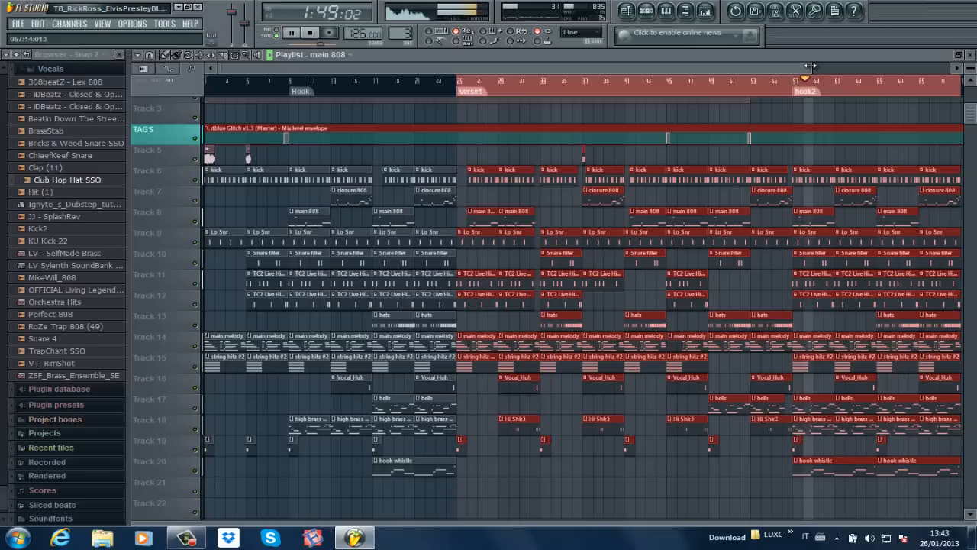
pyautogui.moveTo(810, 66); pyautogui.dragTo(571, 79)
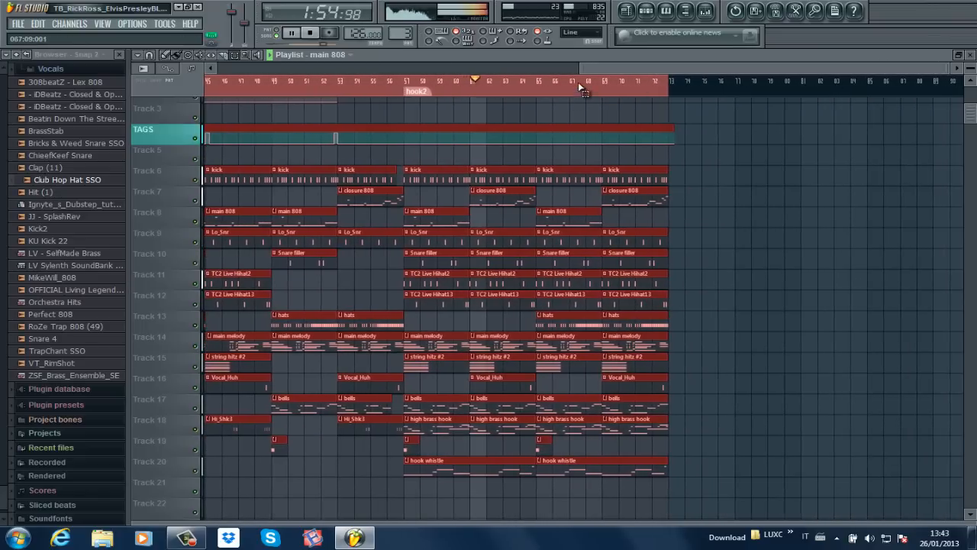
pyautogui.moveTo(581, 68); pyautogui.dragTo(627, 66)
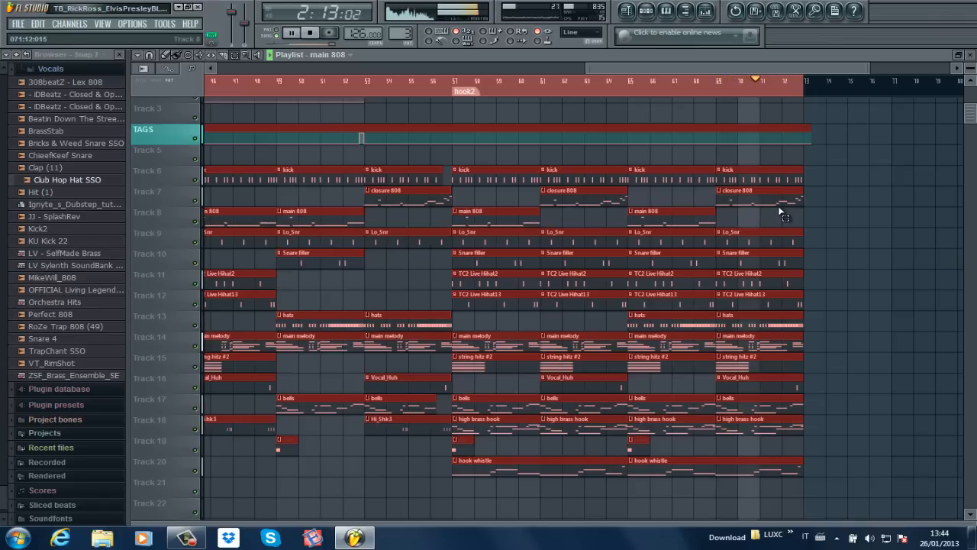
pyautogui.moveTo(588, 68); pyautogui.dragTo(284, 63)
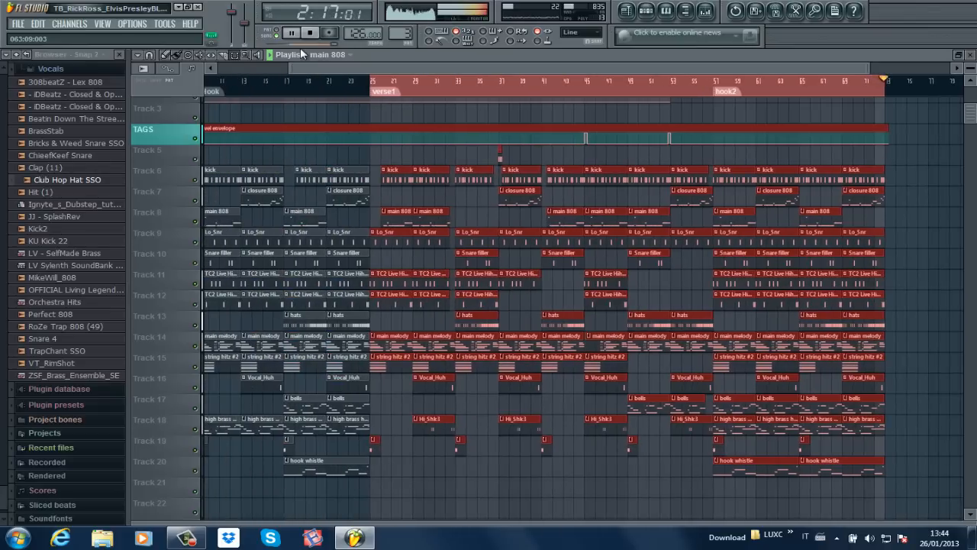